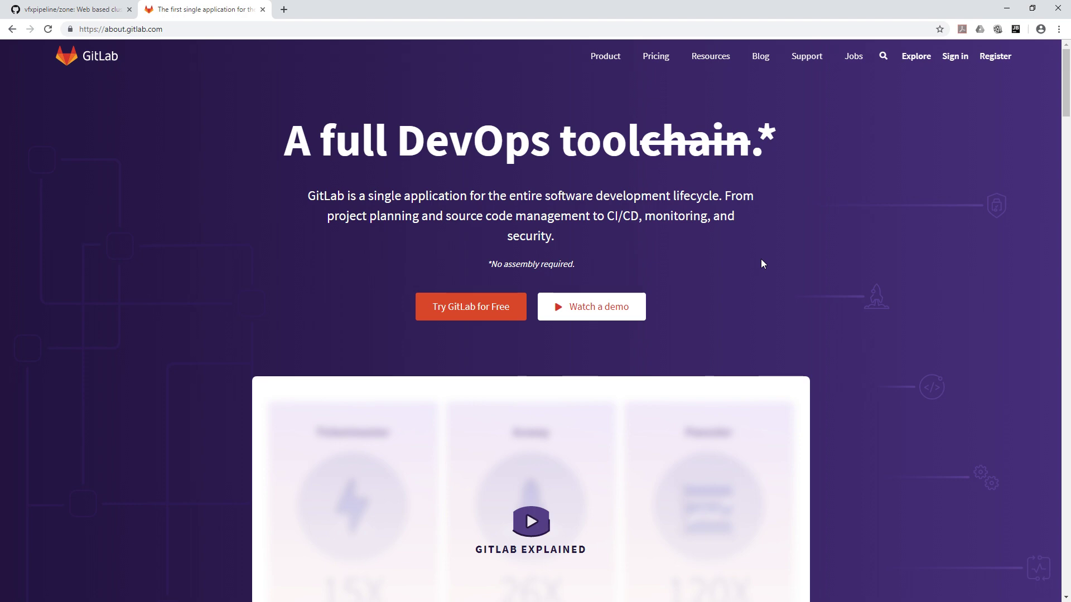
- Look over the GitLab homepage and examine the vfxpipeline/zone repository on GitHub, including its file list, README and web address
scroll(761, 260, "down", 15)
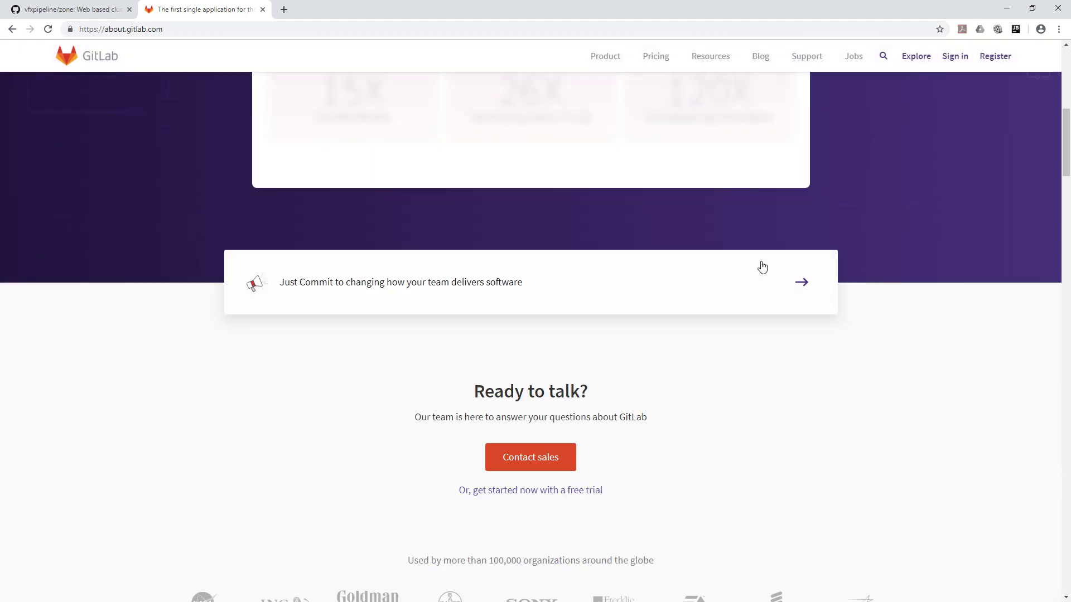
scroll(761, 265, "up", 15)
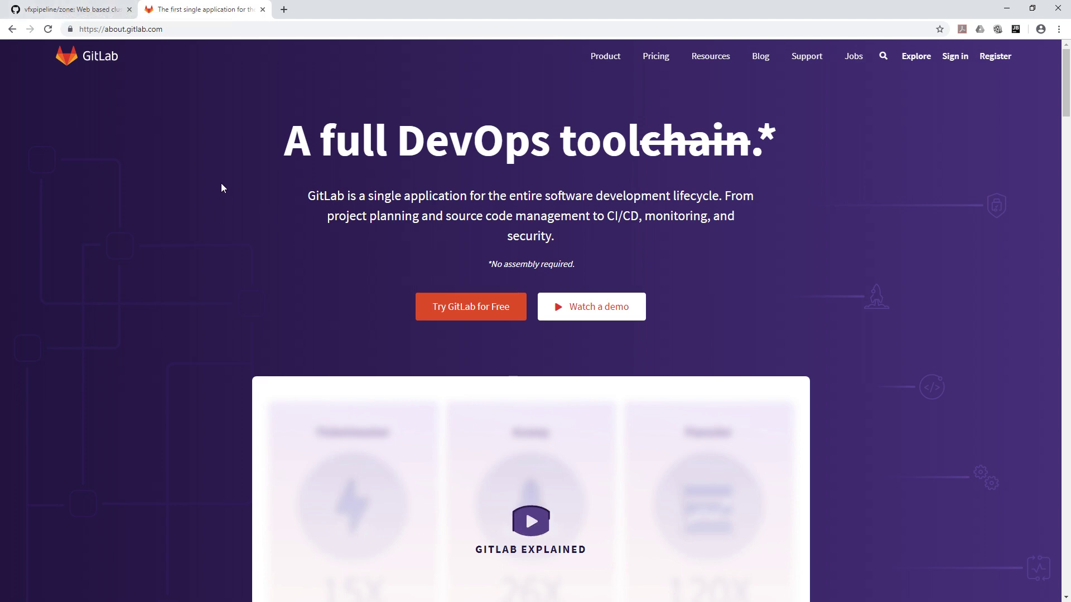
left_click(84, 9)
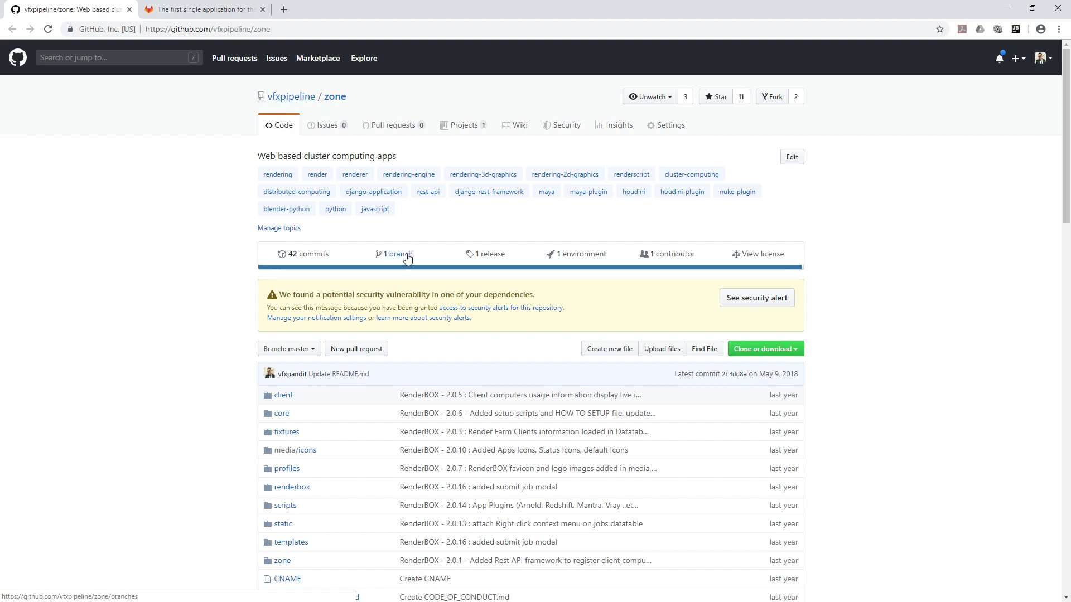
scroll(408, 254, "down", 5)
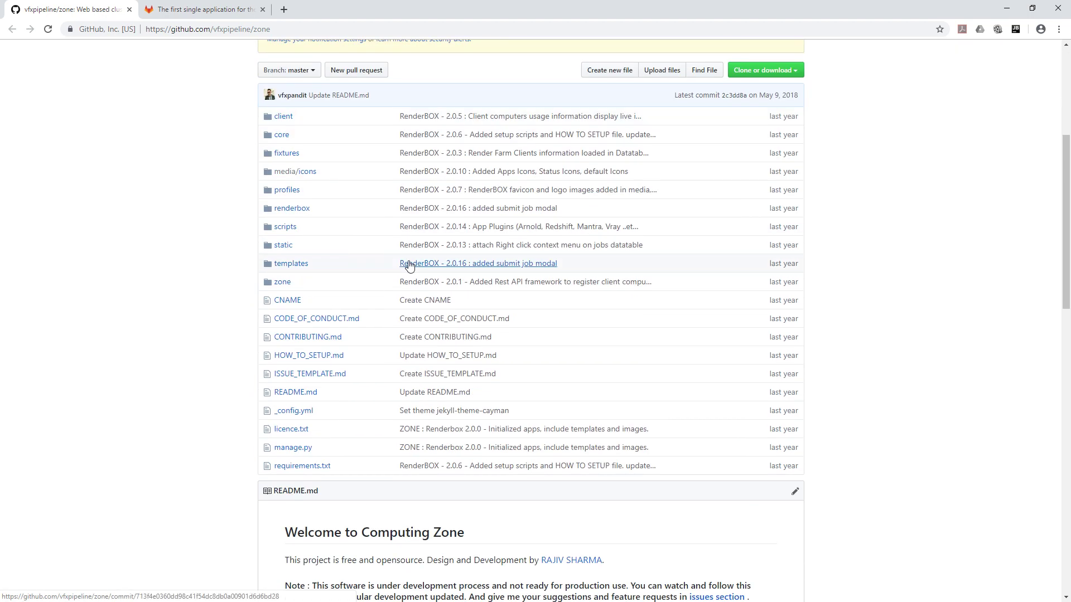
scroll(408, 265, "down", 2)
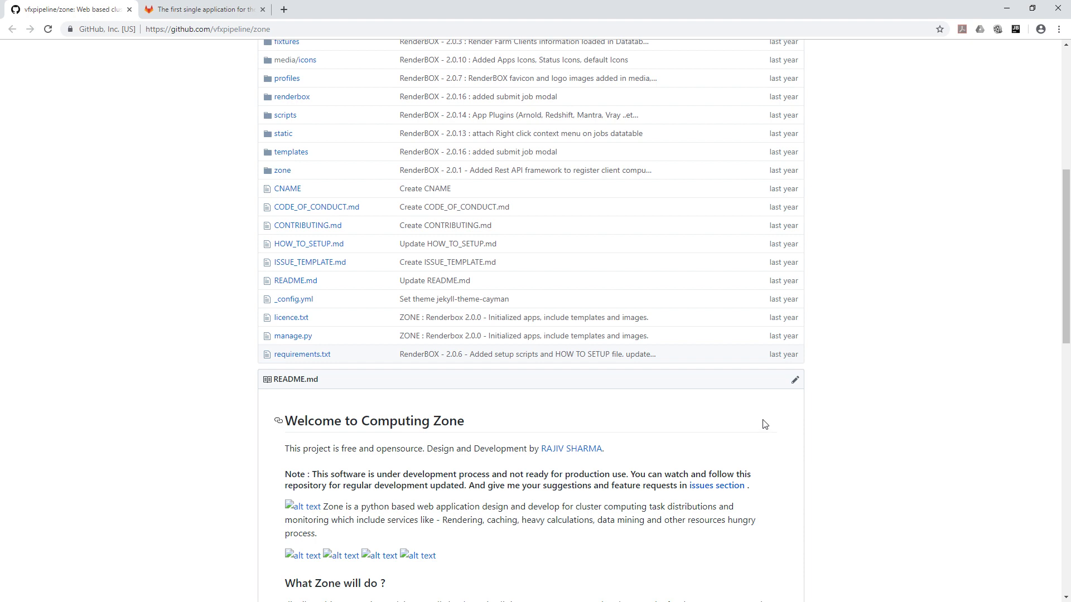
scroll(761, 425, "up", 4)
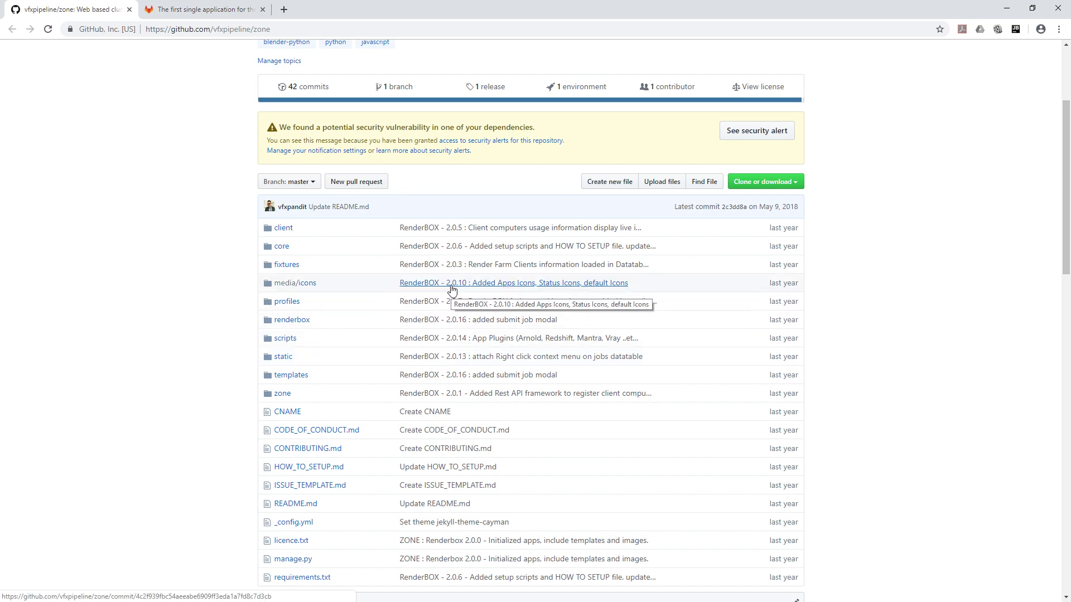
scroll(452, 290, "down", 4)
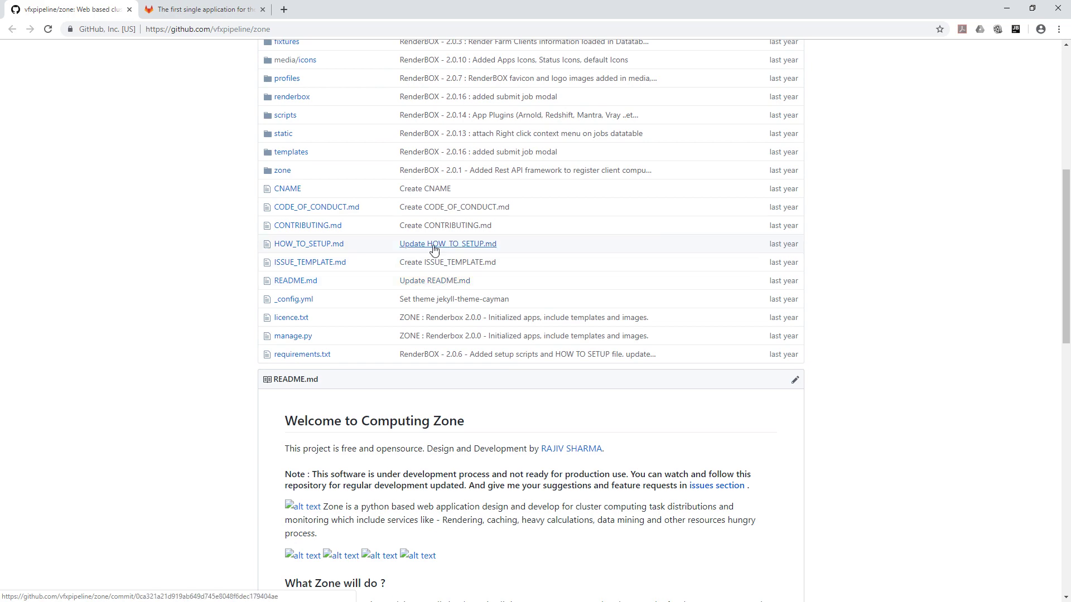
scroll(434, 250, "up", 4)
scroll(435, 251, "down", 4)
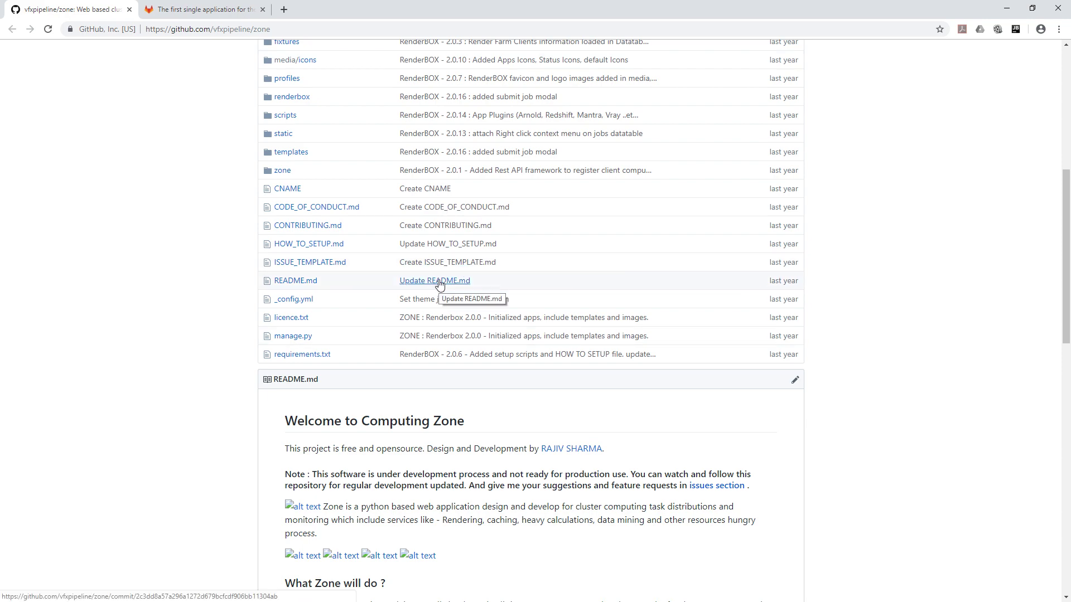
scroll(316, 160, "up", 7)
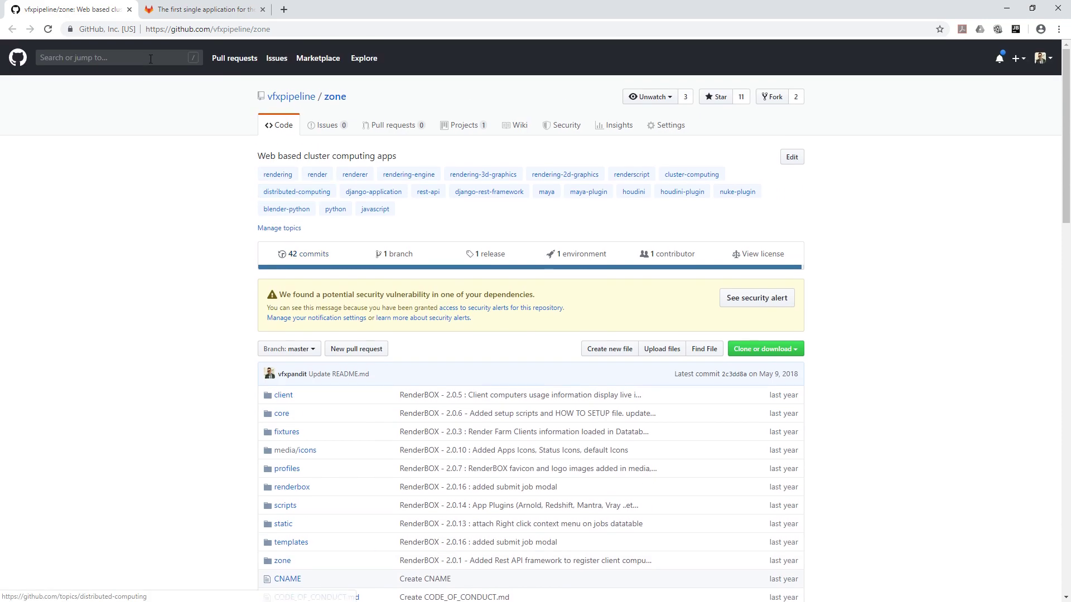
left_click_drag(213, 29, 145, 29)
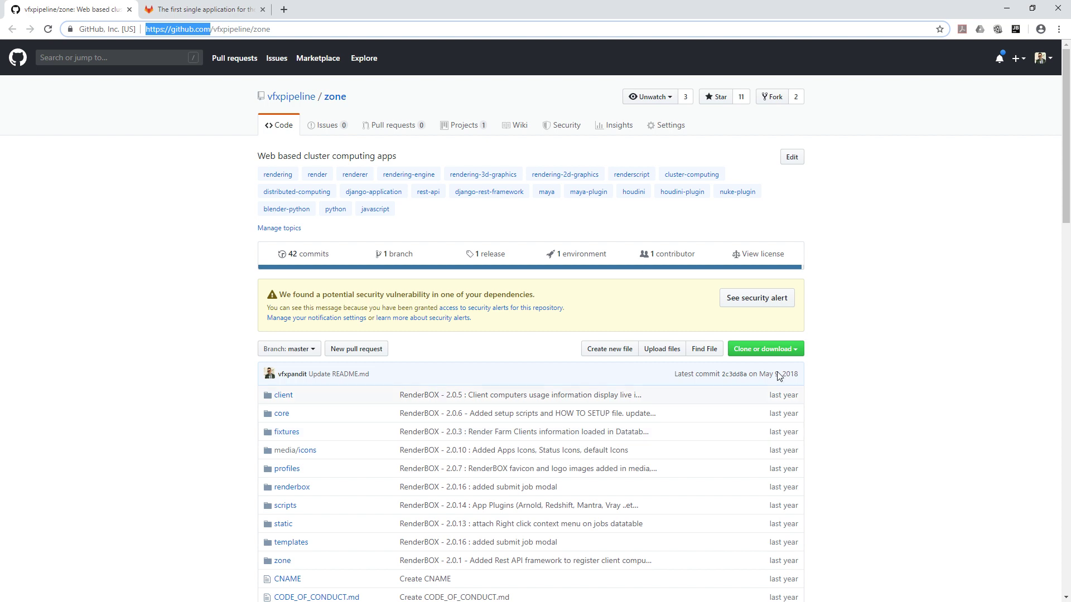
- Open GitLab's pricing page and review the plans for the GitLab.com hosted offering
left_click(195, 9)
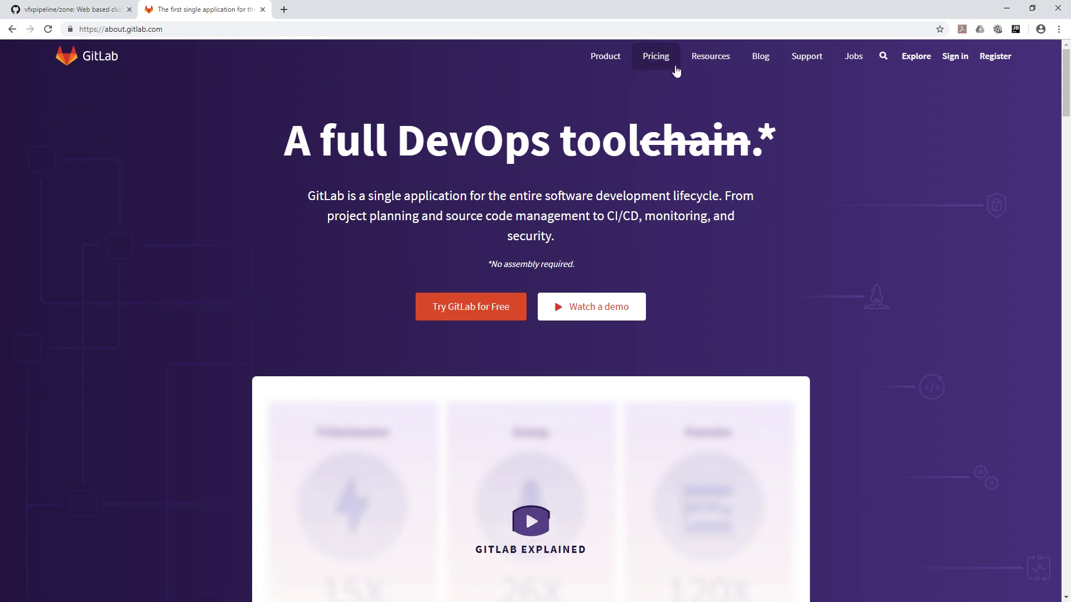
left_click(659, 60)
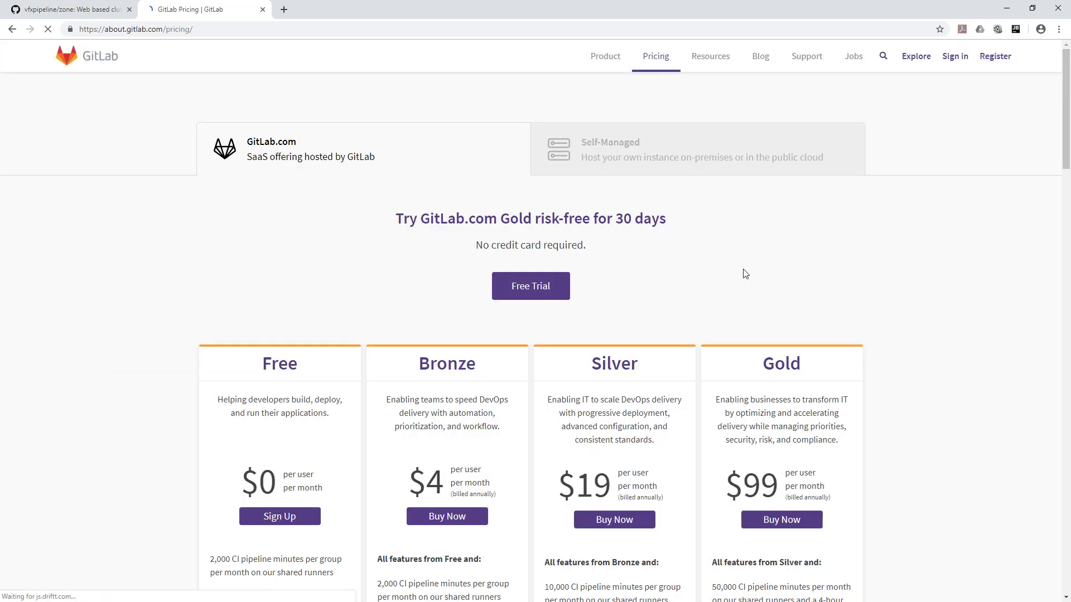
scroll(677, 205, "down", 1)
scroll(677, 205, "down", 1)
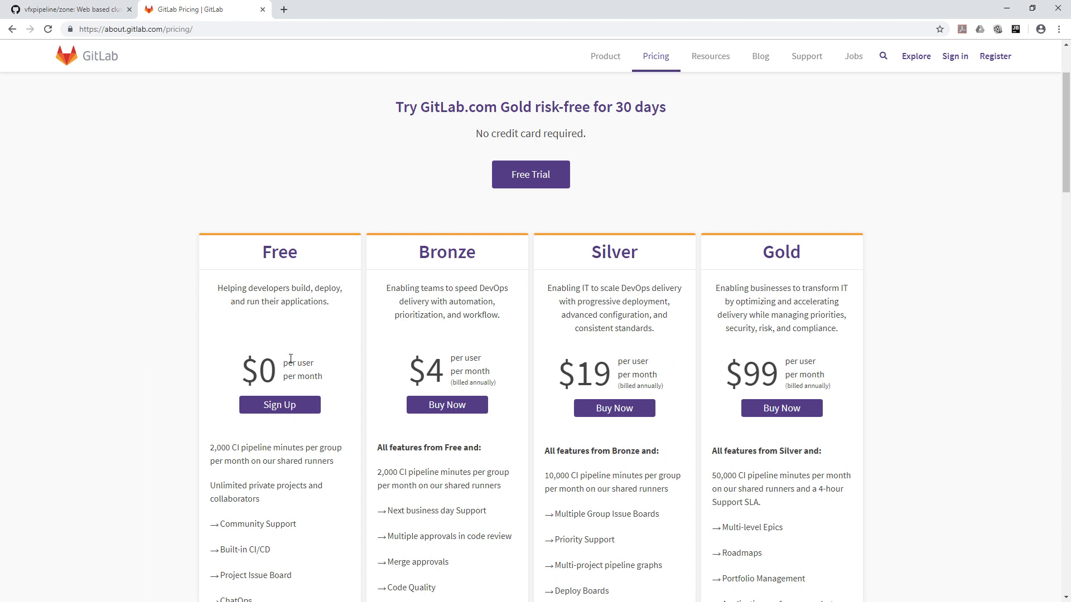
scroll(290, 358, "up", 2)
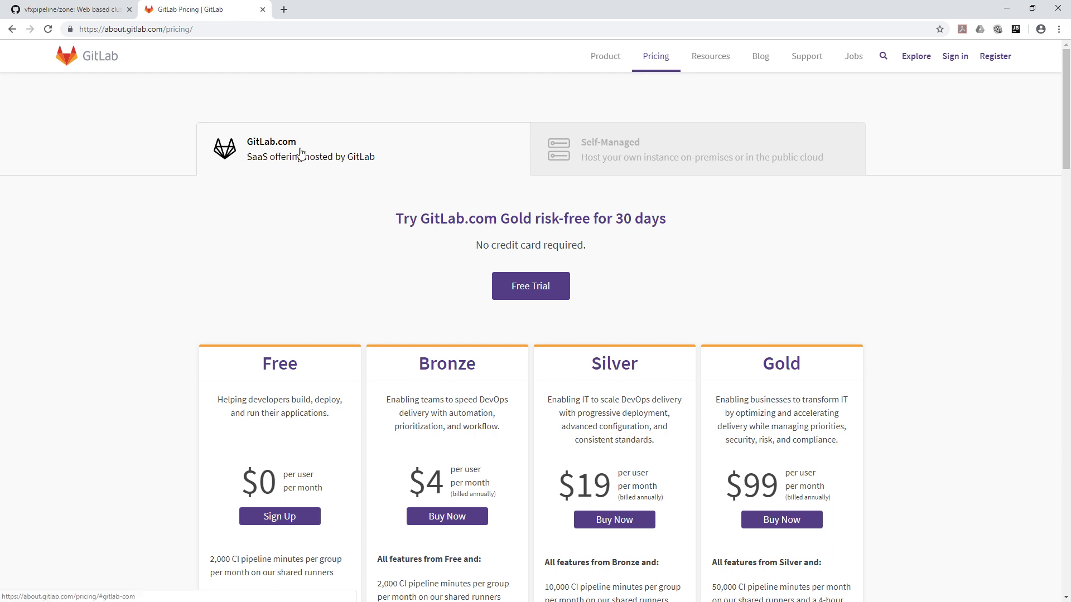
- Show the Self-Managed plans and open the installation page for the free Core plan
left_click(672, 146)
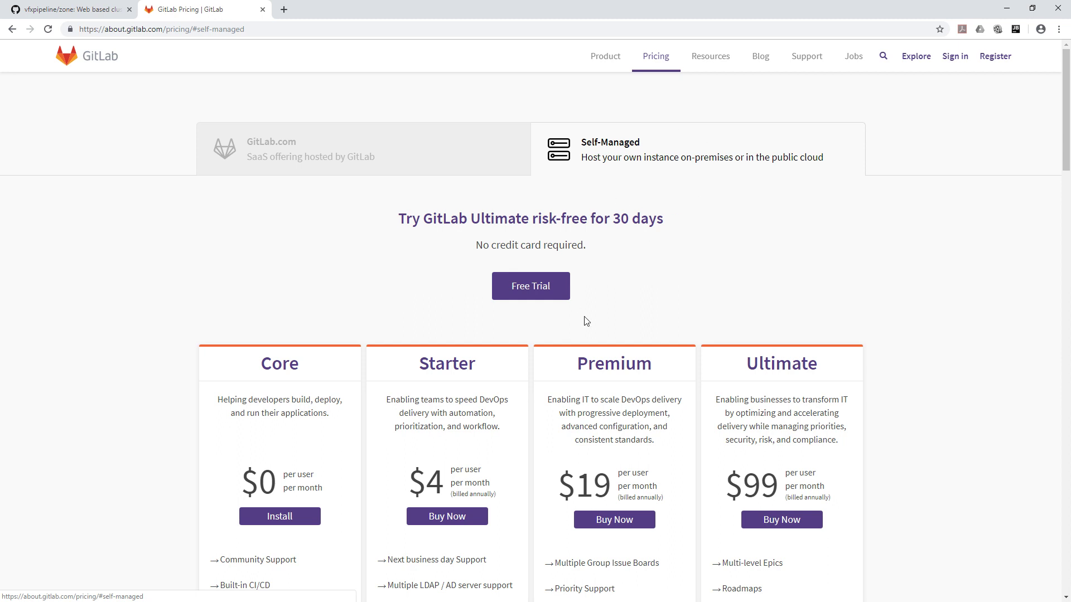
scroll(640, 212, "down", 1)
scroll(639, 212, "up", 1)
scroll(271, 215, "down", 3)
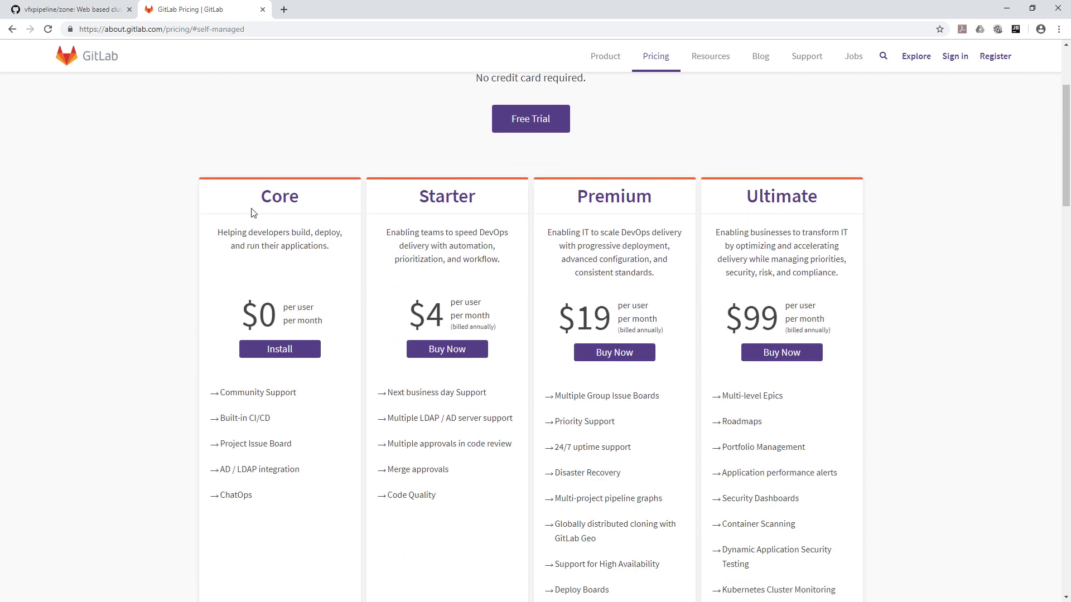
left_click(277, 353)
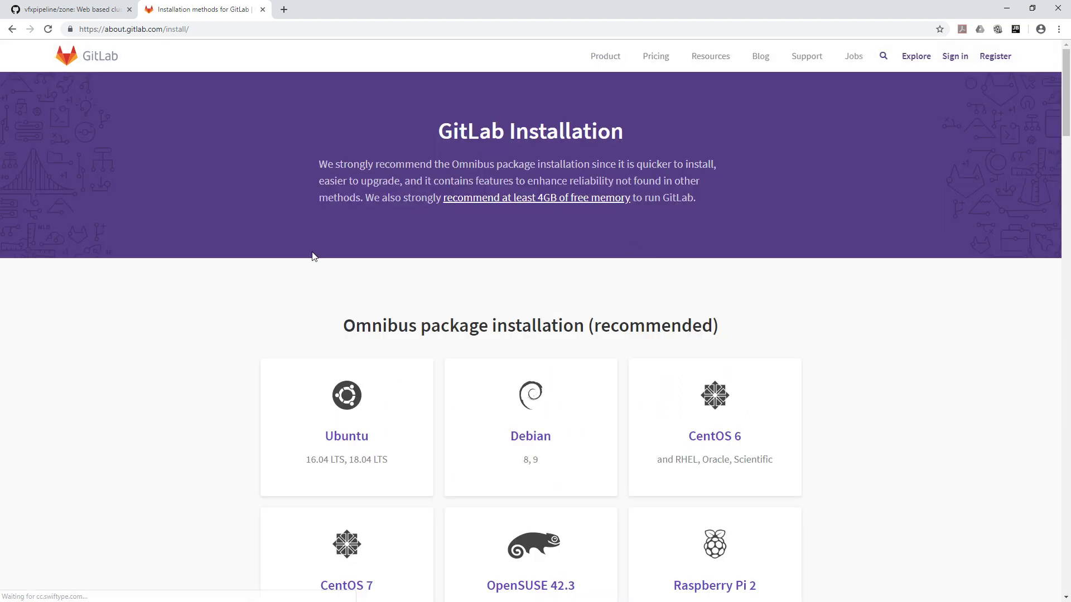
- Examine the Omnibus packages and the other official installation methods on the GitLab Installation page
scroll(641, 314, "down", 3)
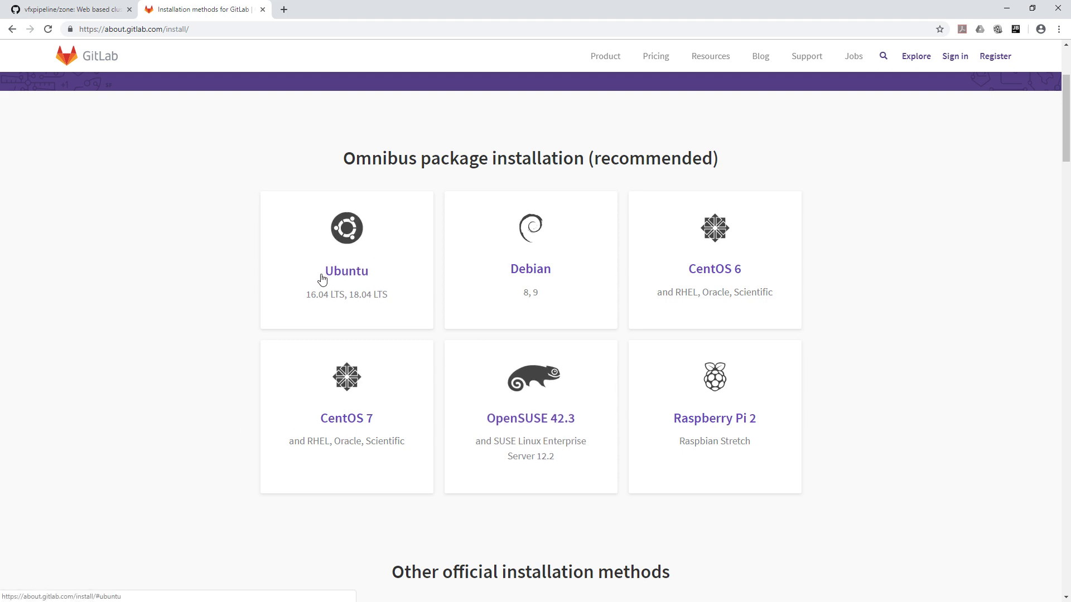
scroll(742, 290, "down", 5)
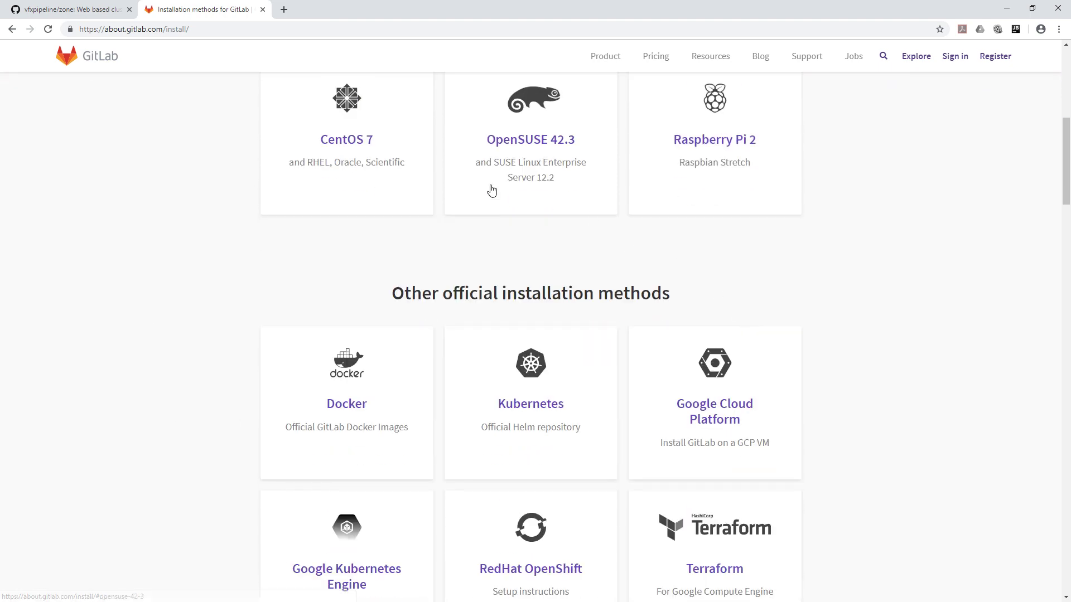
scroll(760, 227, "up", 3)
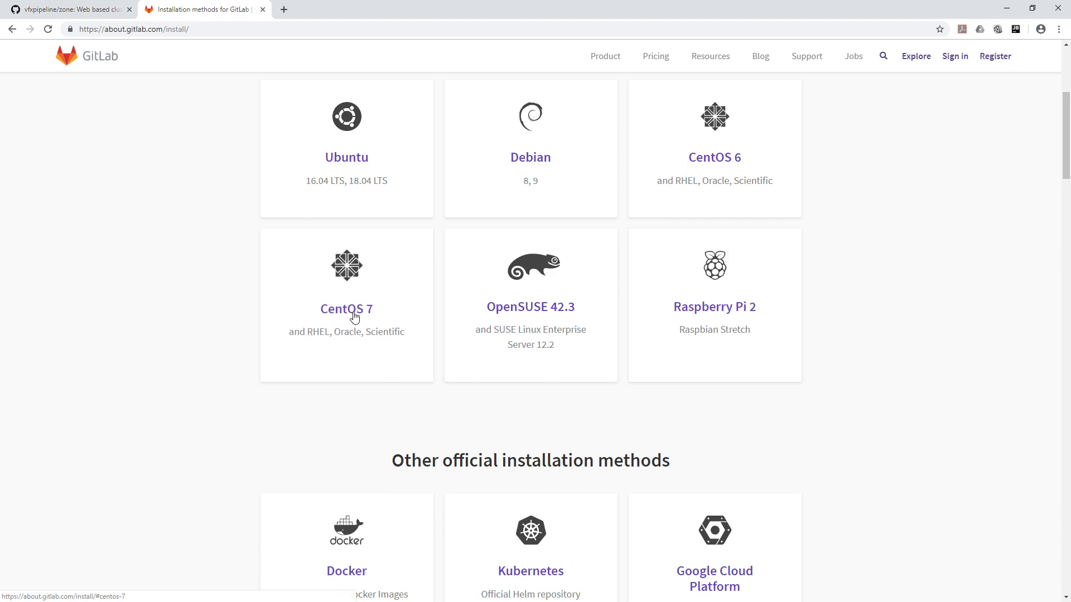
scroll(603, 429, "down", 2)
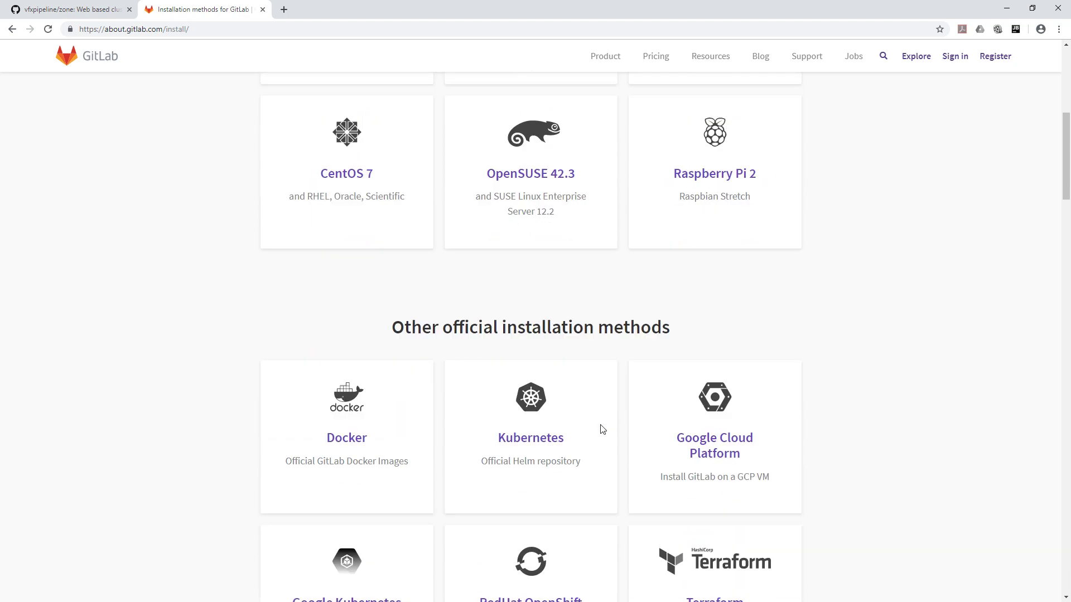
scroll(602, 430, "down", 20)
scroll(601, 428, "down", 3)
scroll(601, 428, "up", 13)
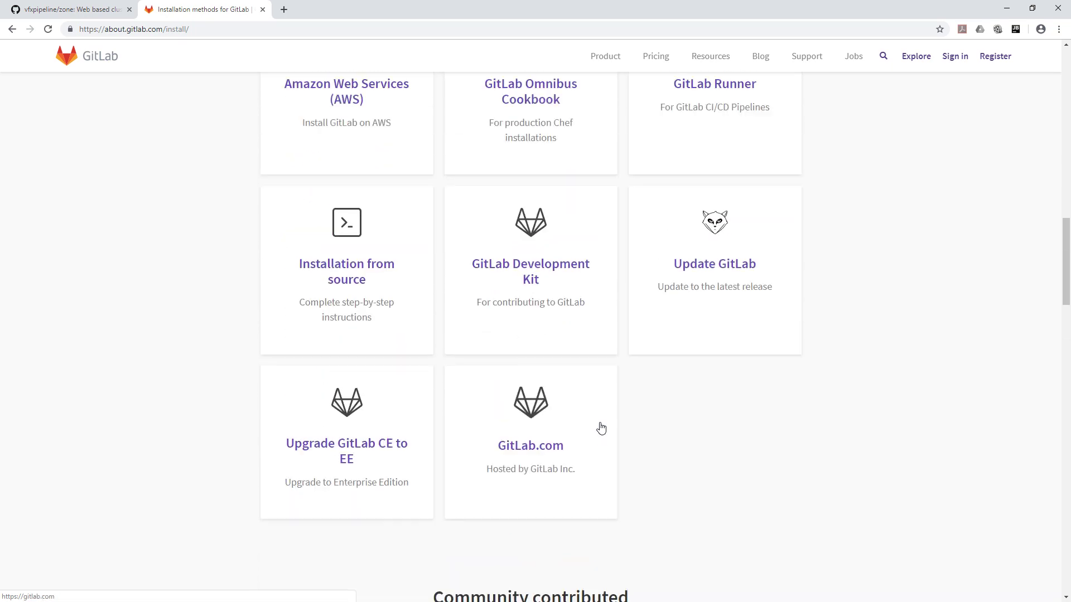
scroll(601, 428, "up", 13)
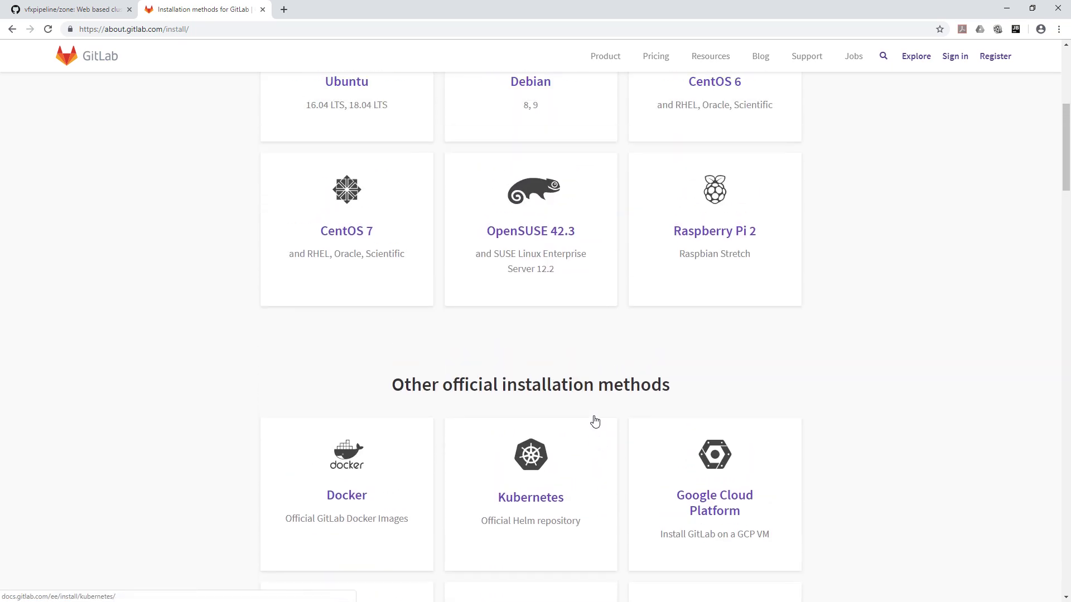
scroll(594, 422, "up", 7)
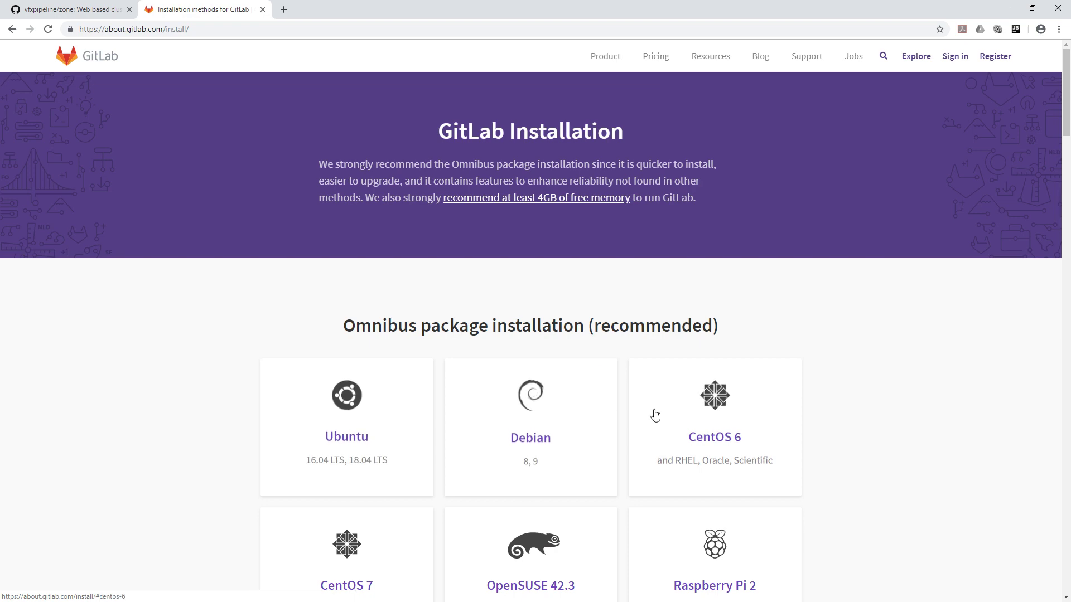
double_click(728, 12)
right_click(589, 75)
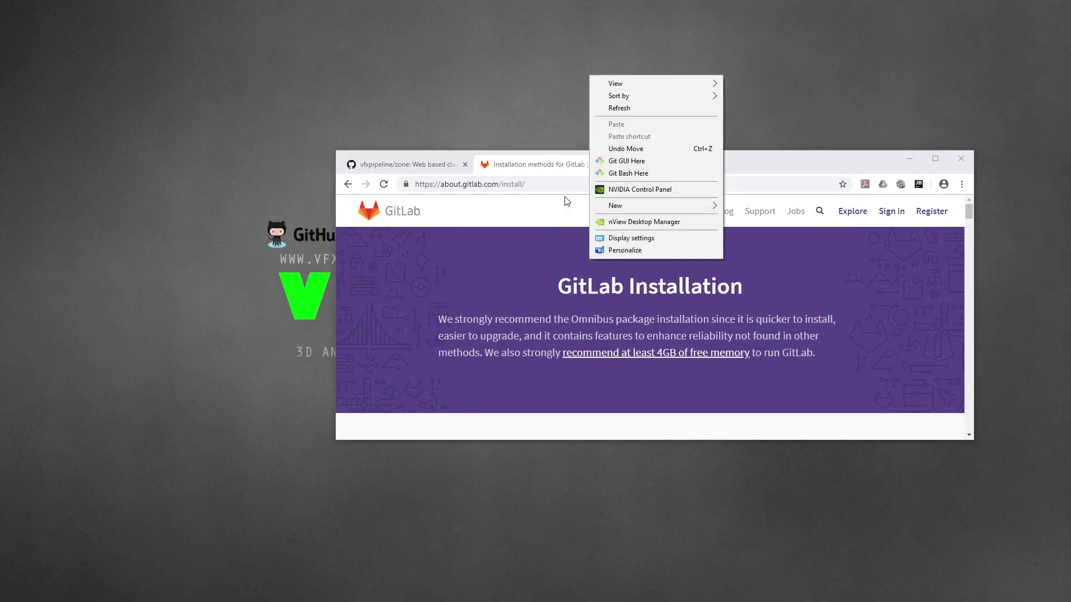
double_click(843, 158)
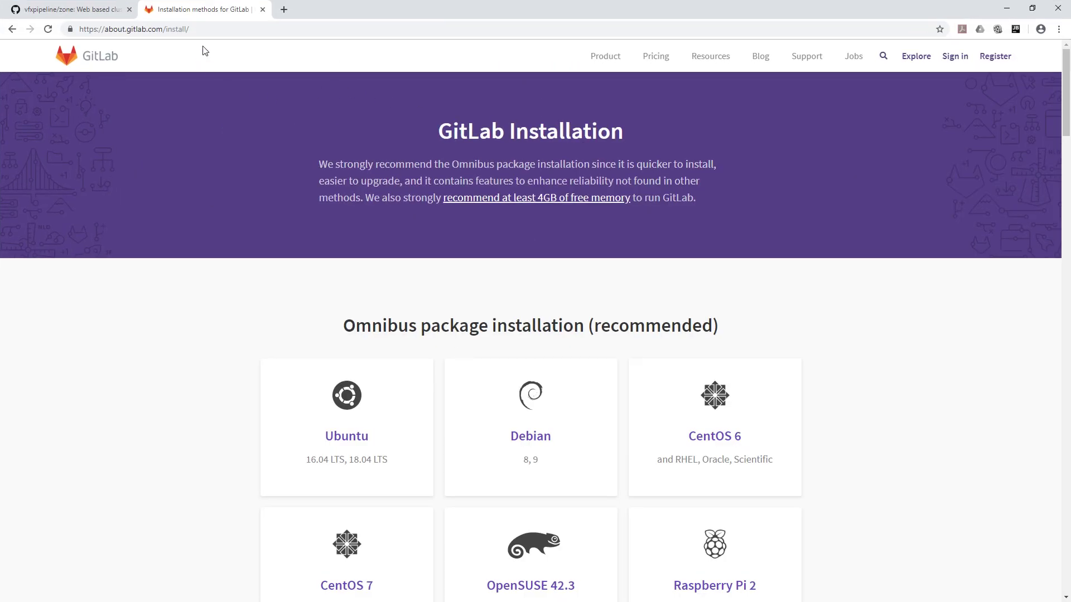
- Search the web for bitnami and open the official bitnami.com site from the results
left_click(230, 29)
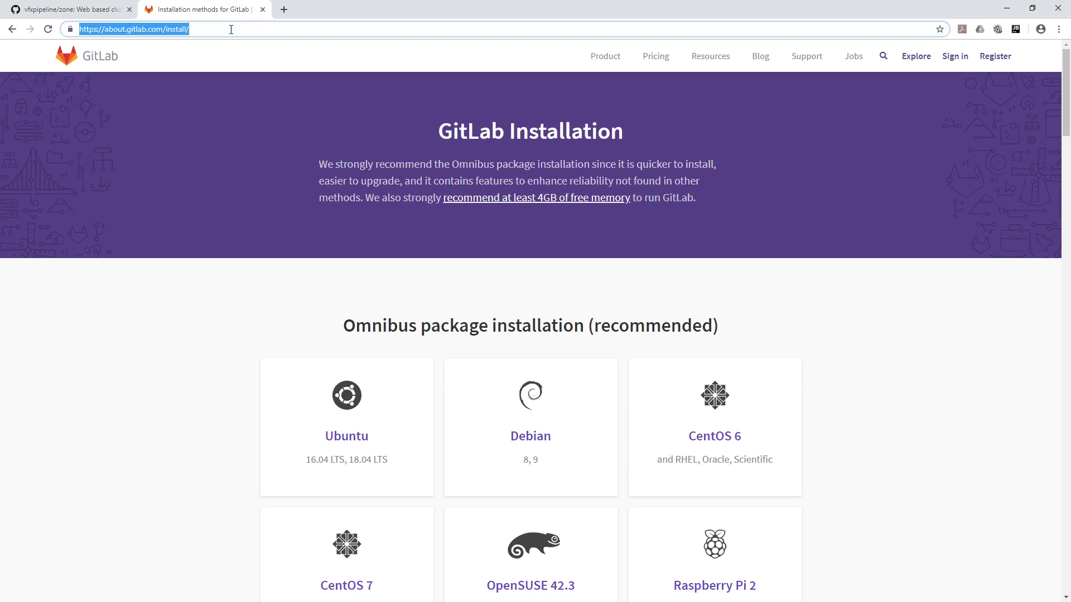
type("bitnami")
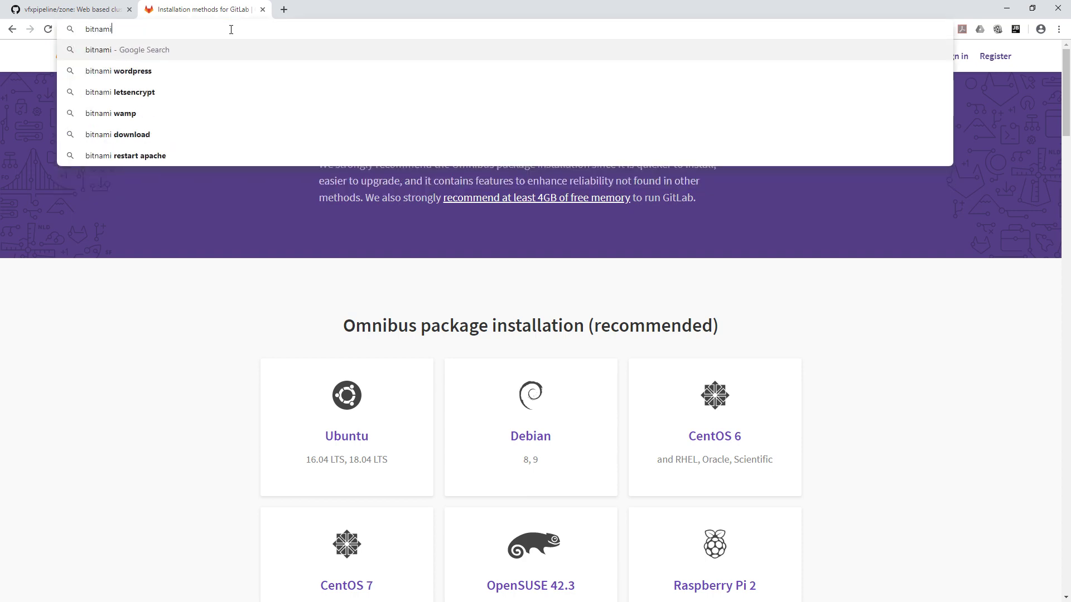
key("Return")
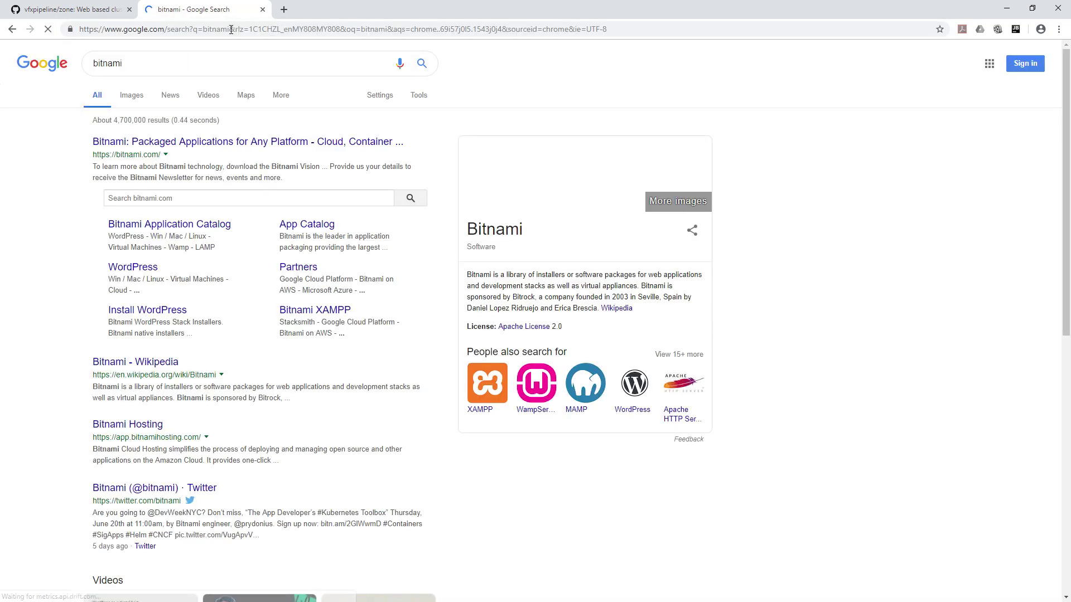
left_click(220, 144)
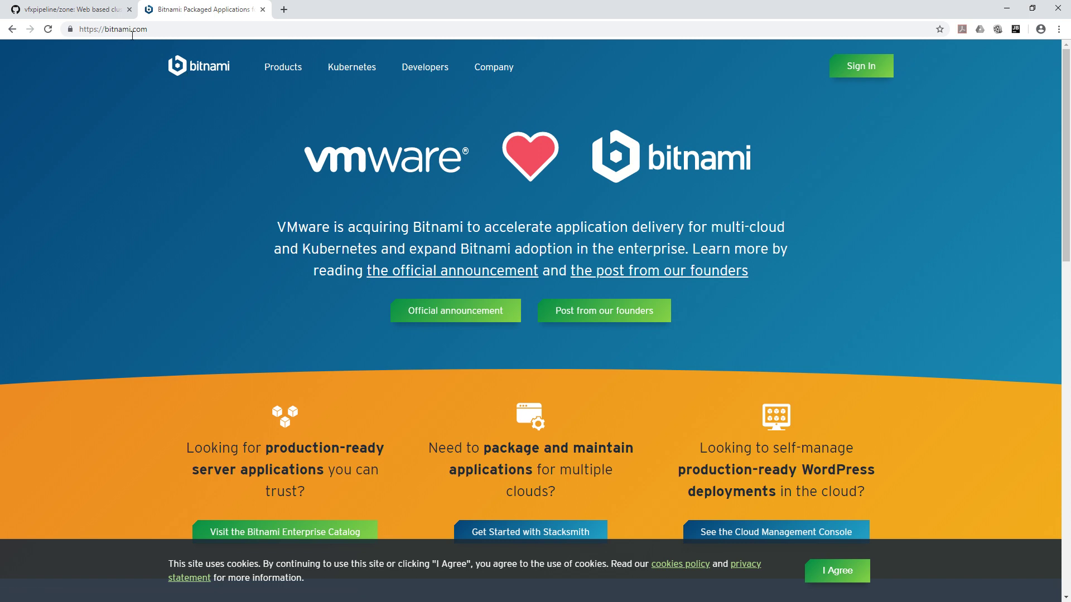
- Open the Bitnami Application Catalog and search its applications for "gitl"
mouse_move(284, 69)
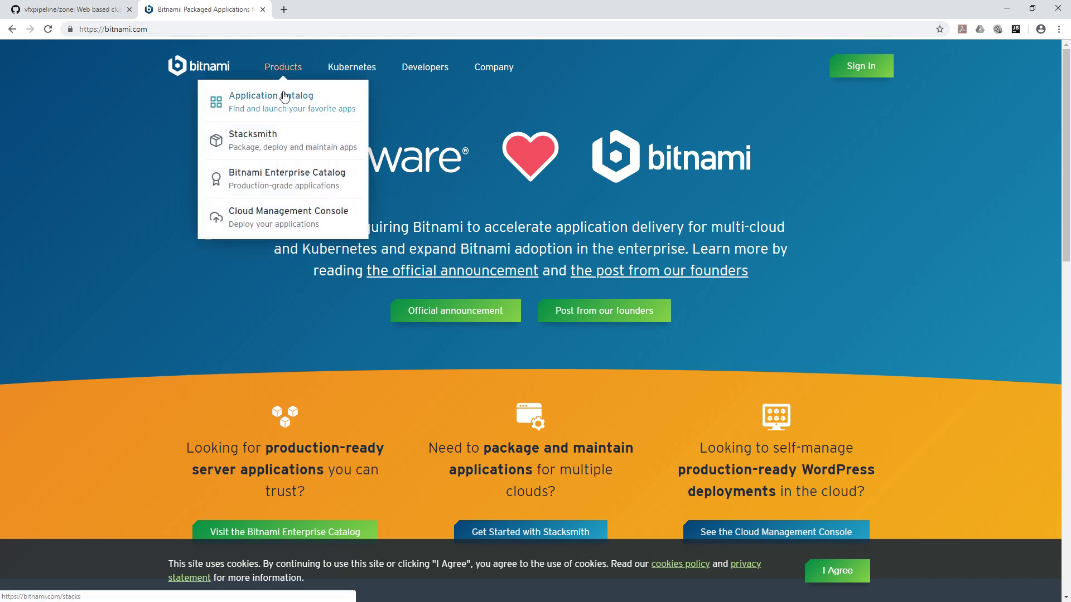
left_click(283, 98)
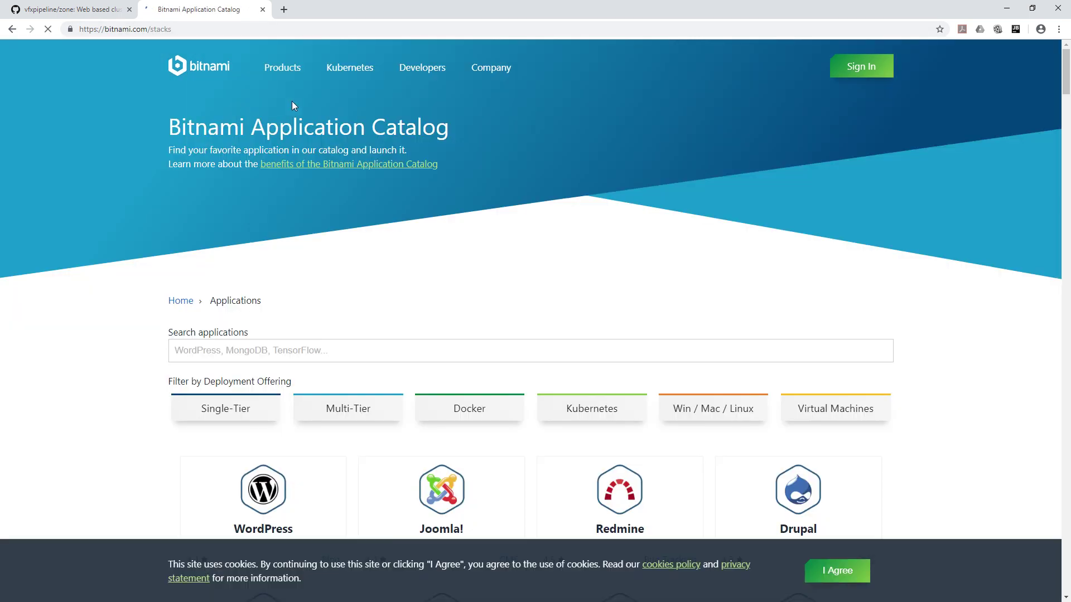
left_click(294, 345)
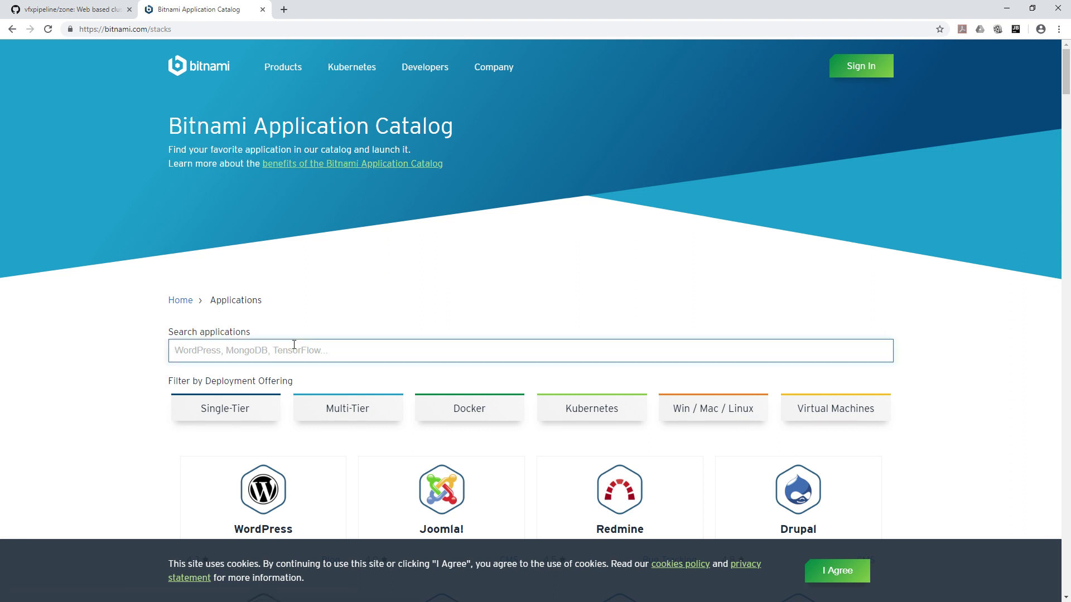
type("gitl")
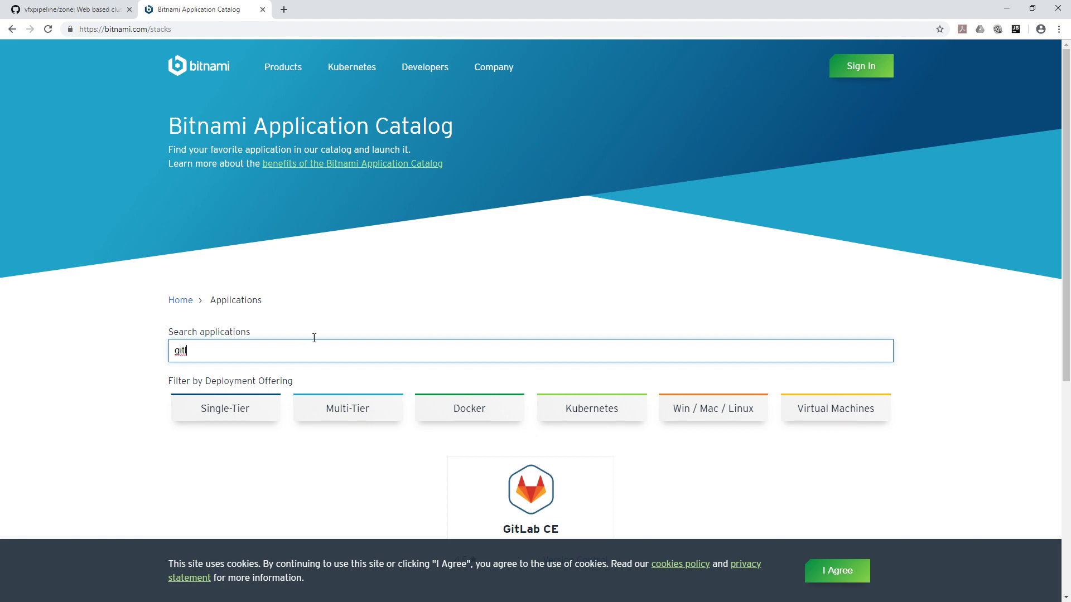
scroll(462, 173, "down", 4)
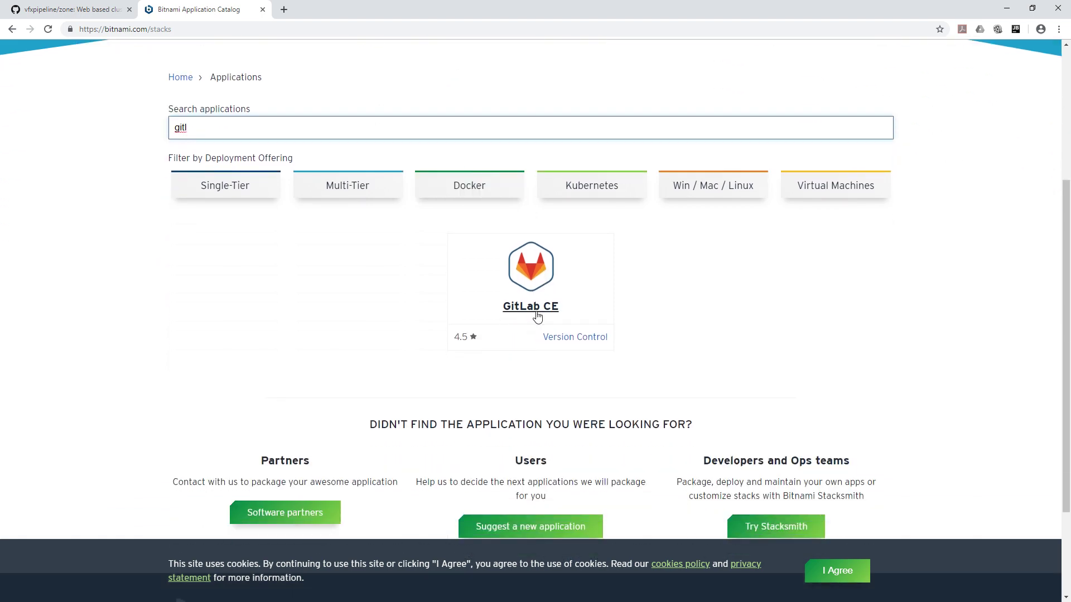
- Open the GitLab CE application page and show its Virtual Machines deployment offering
left_click(537, 317)
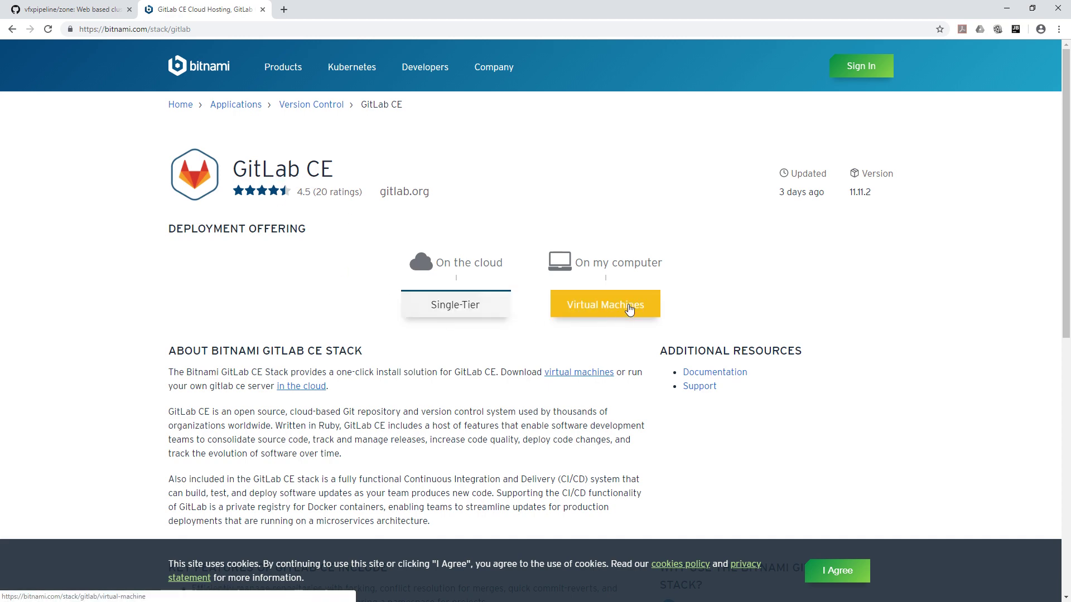
left_click(610, 307)
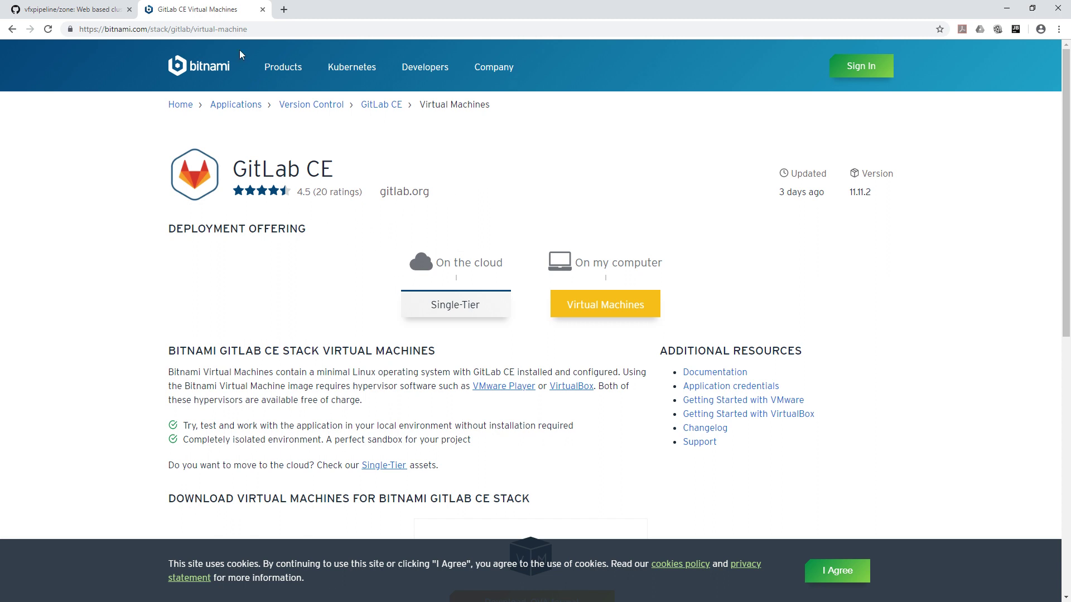
left_click_drag(271, 29, 74, 30)
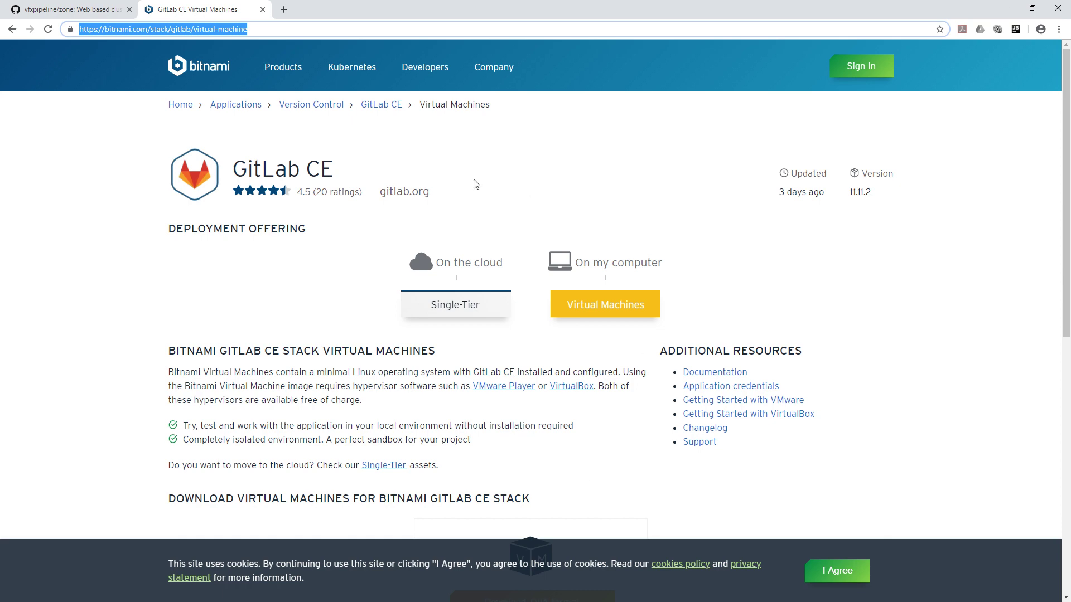
- Review the virtual machine downloads and download GitLab CE 11.11.2-0 in VMDK format
scroll(678, 346, "down", 2)
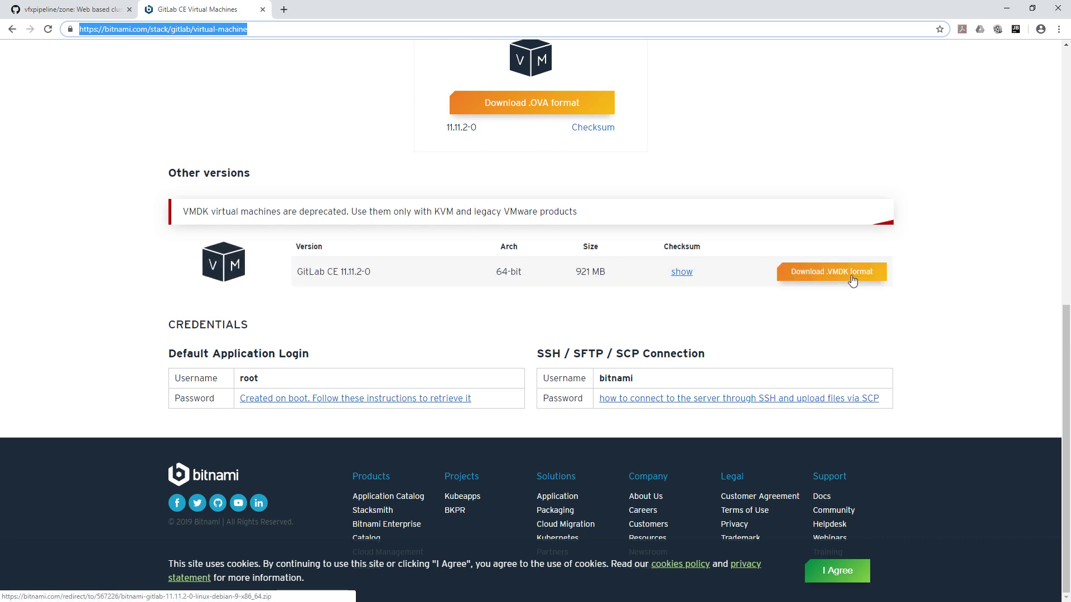
scroll(434, 294, "up", 1)
scroll(434, 295, "up", 6)
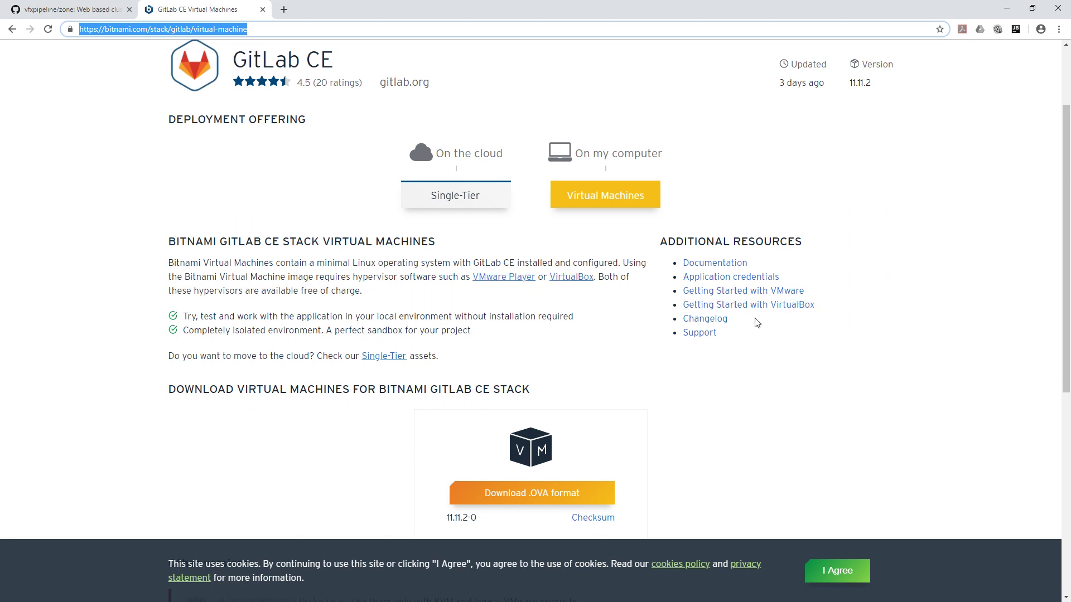
scroll(757, 323, "down", 7)
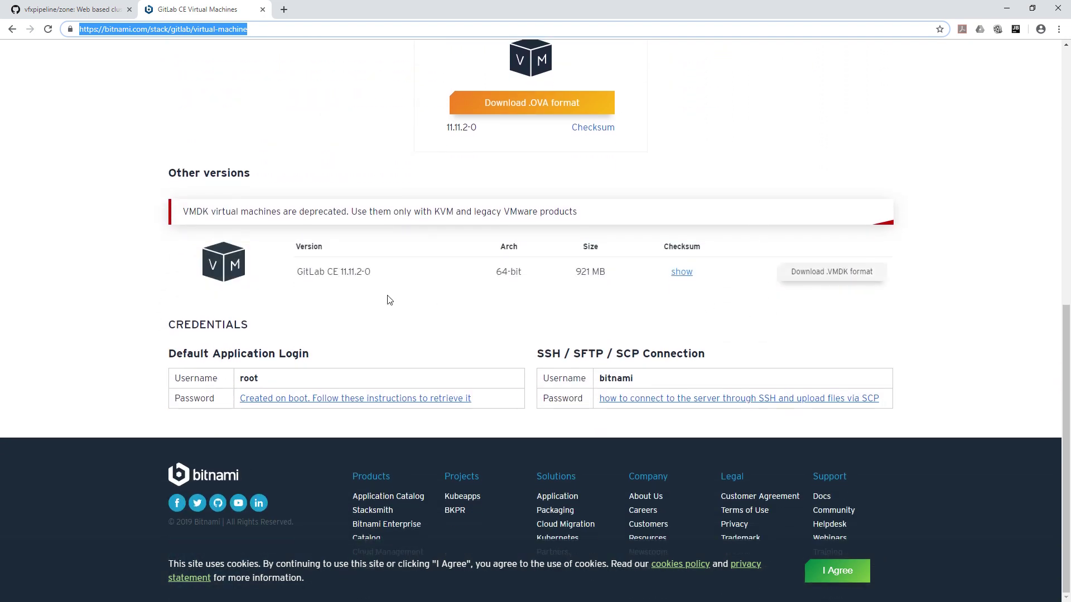
left_click(801, 273)
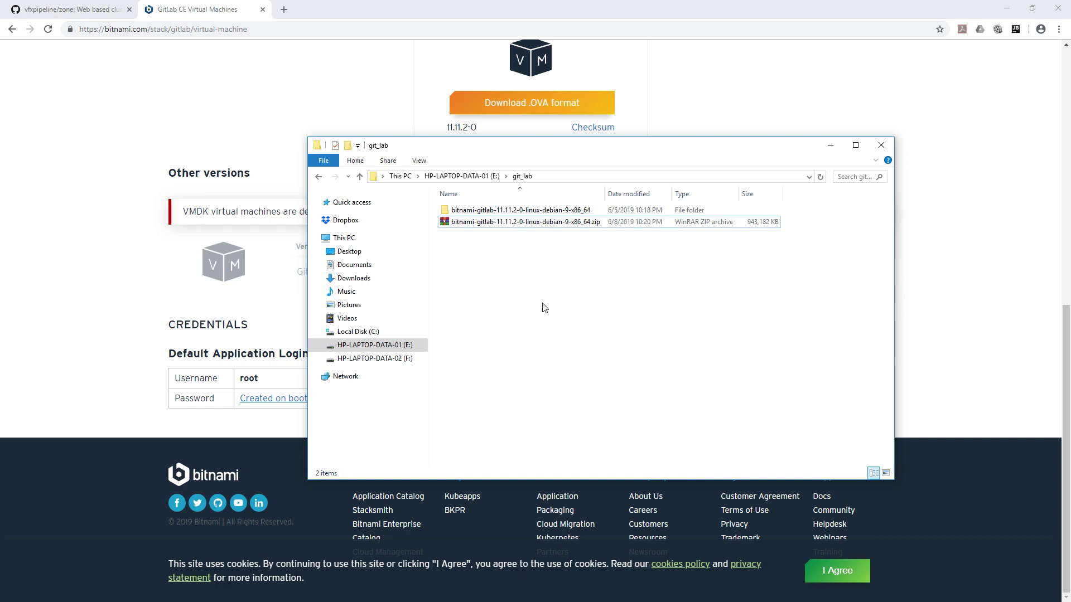
- Open the extracted bitnami-gitlab-11.11.2-0-linux-debian-9-x86_64 folder in git_lab and load its .vmx file in VMware Workstation
double_click(533, 211)
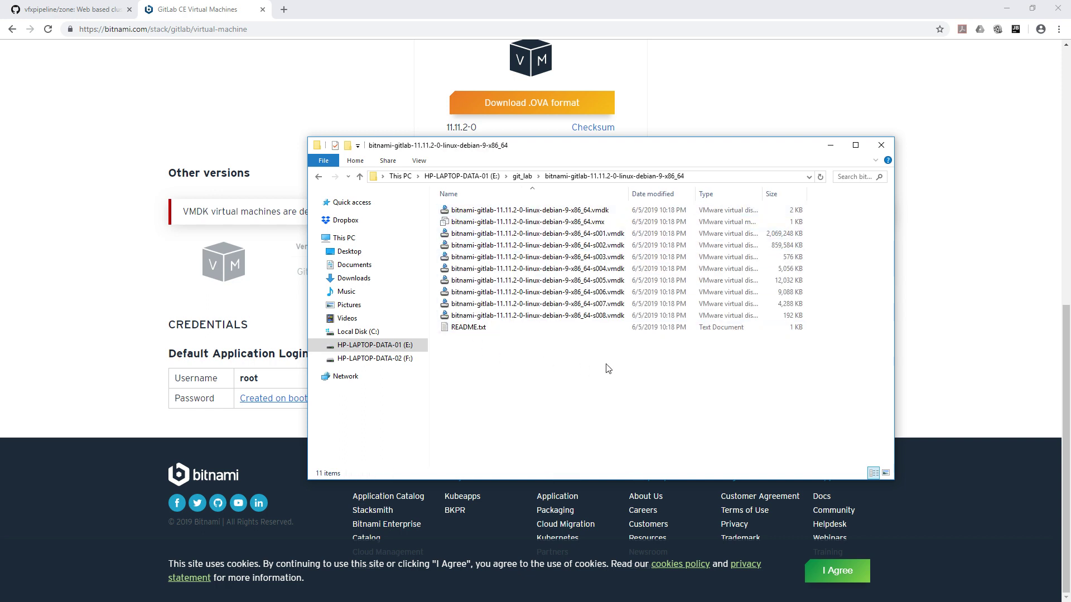
left_click_drag(691, 400, 541, 193)
left_click(564, 396)
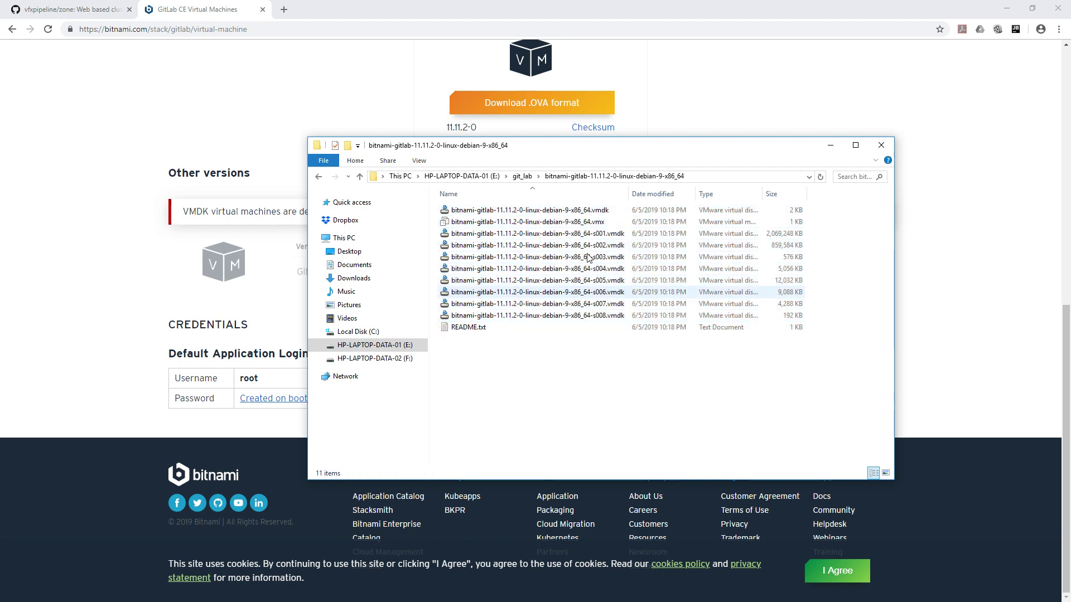
mouse_move(696, 151)
left_mouse_down()
mouse_move(730, 261)
mouse_move(734, 329)
mouse_move(689, 162)
left_mouse_up()
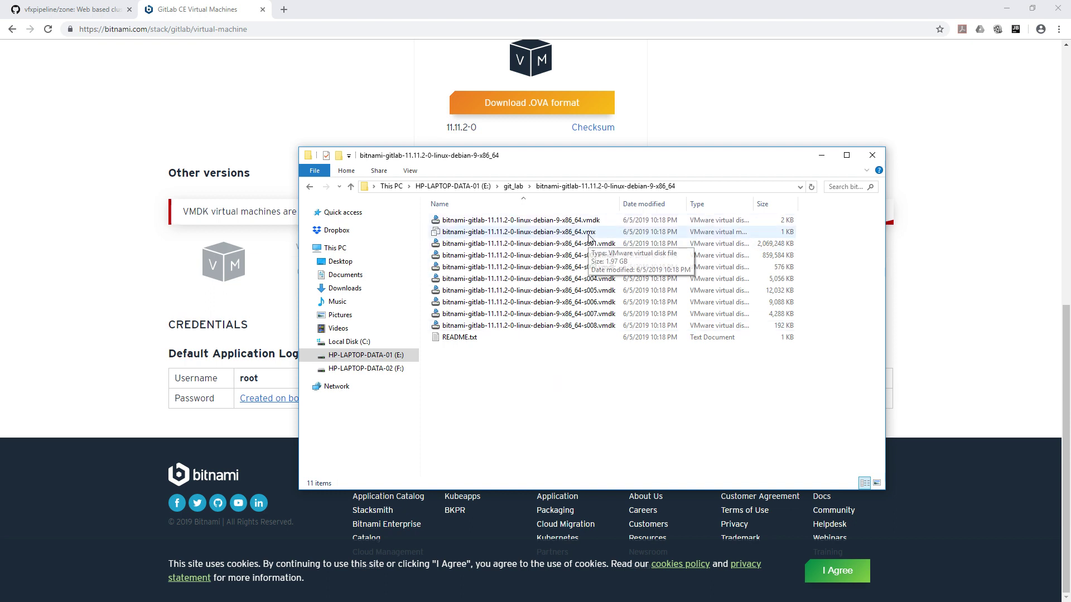
left_click(501, 238)
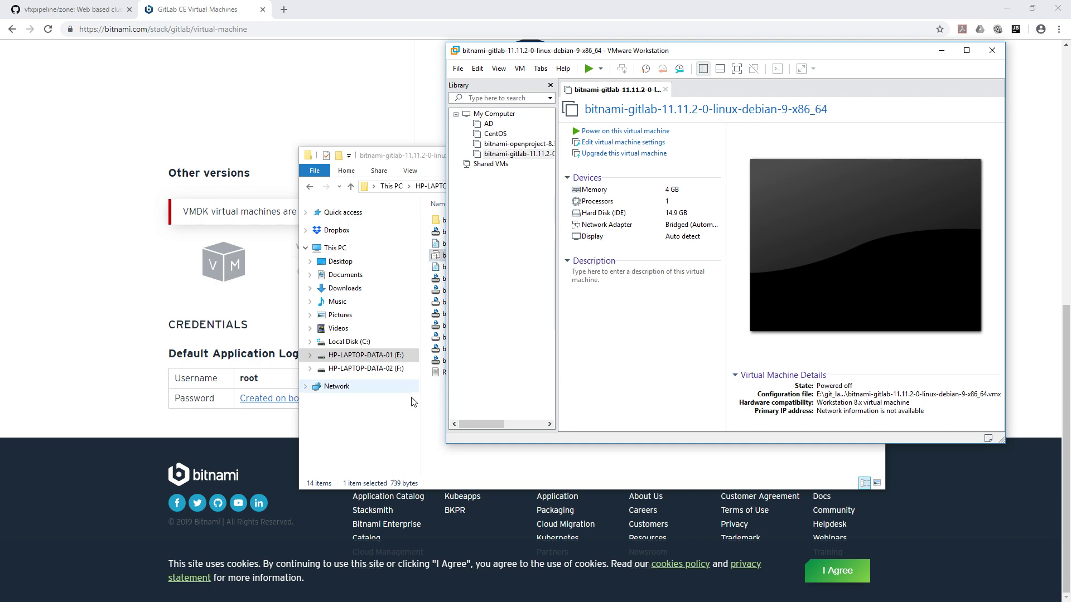
- Move the File Explorer window clear of VMware Workstation and view the commands for opening a virtual machine
left_click(411, 454)
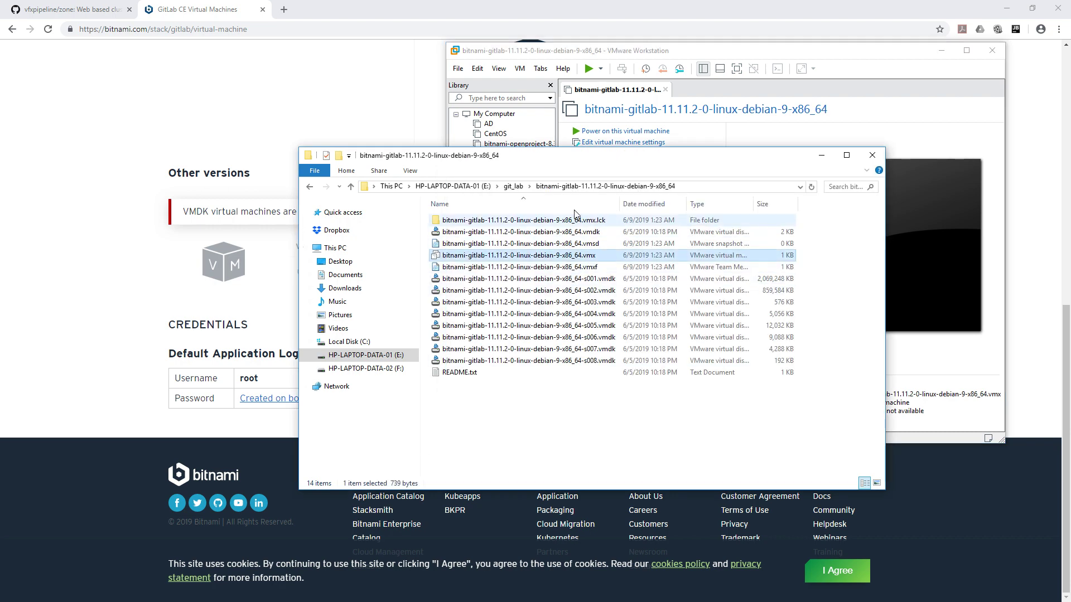
left_click_drag(628, 158, 424, 254)
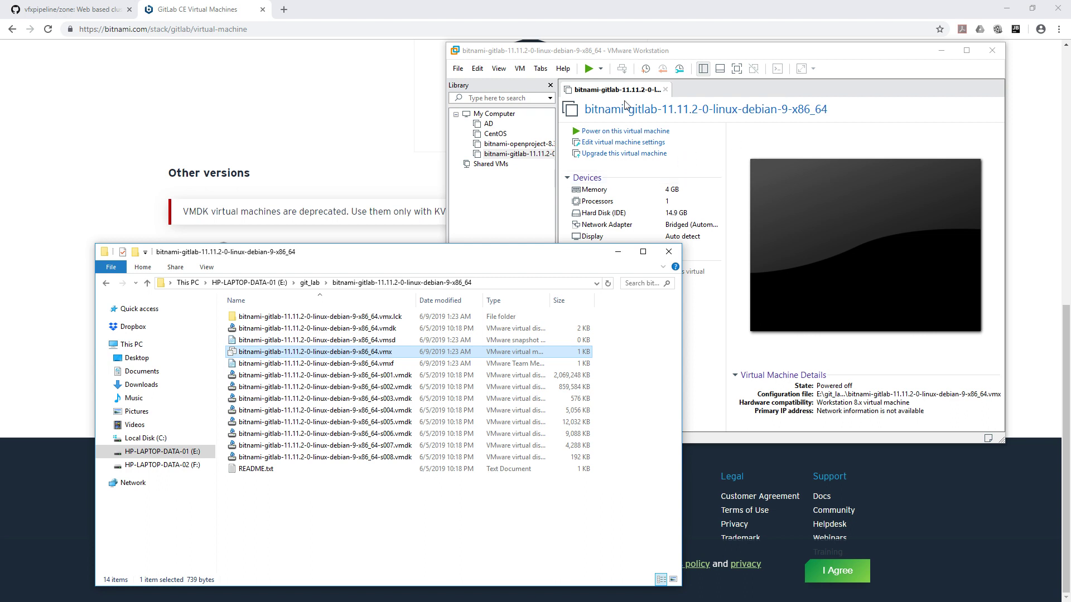
left_click(457, 69)
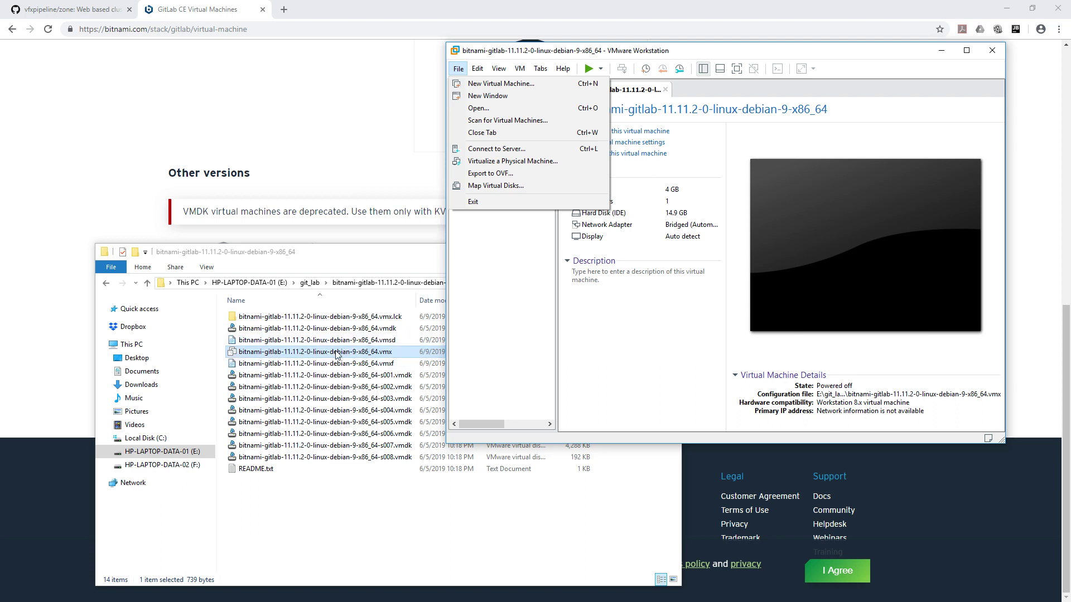
left_click(616, 304)
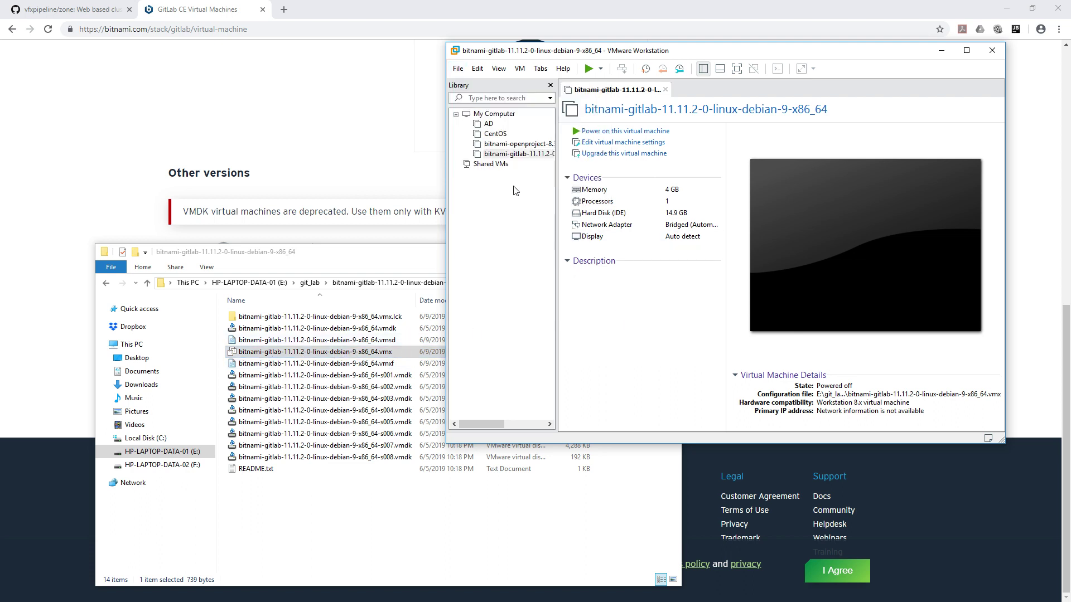
- Power on the bitnami-gitlab-11.11.2-0 virtual machine and boot its Debian GNU/Linux entry
left_click(523, 155)
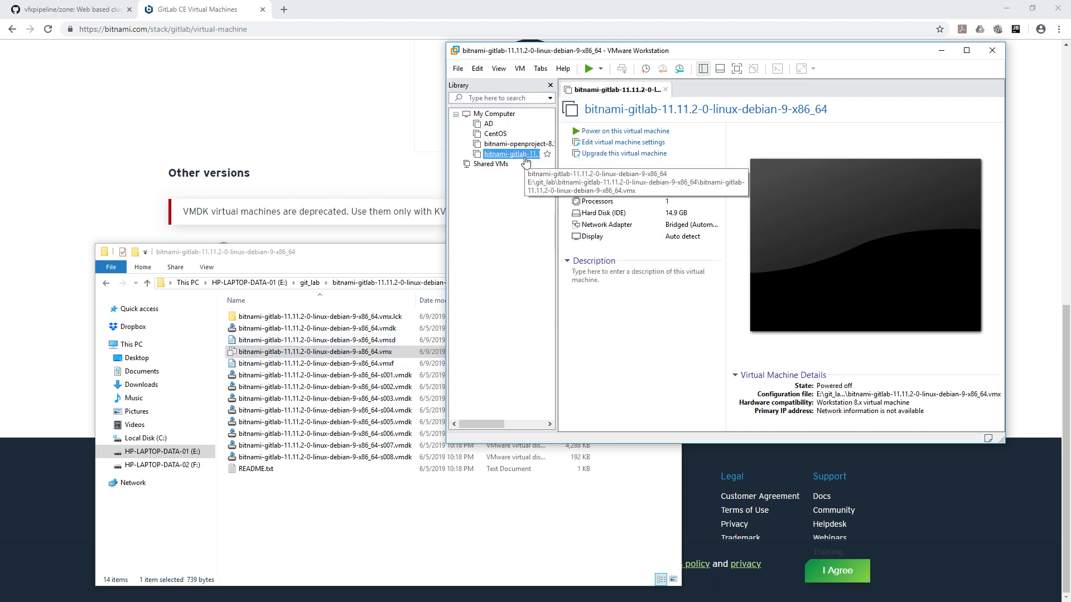
left_click(584, 69)
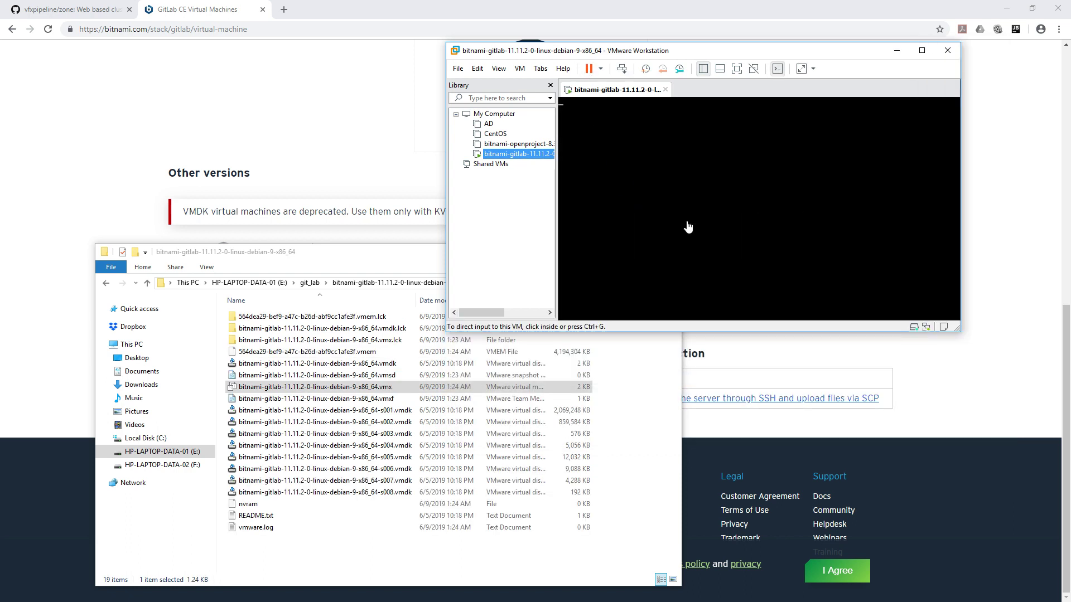
left_click(736, 195)
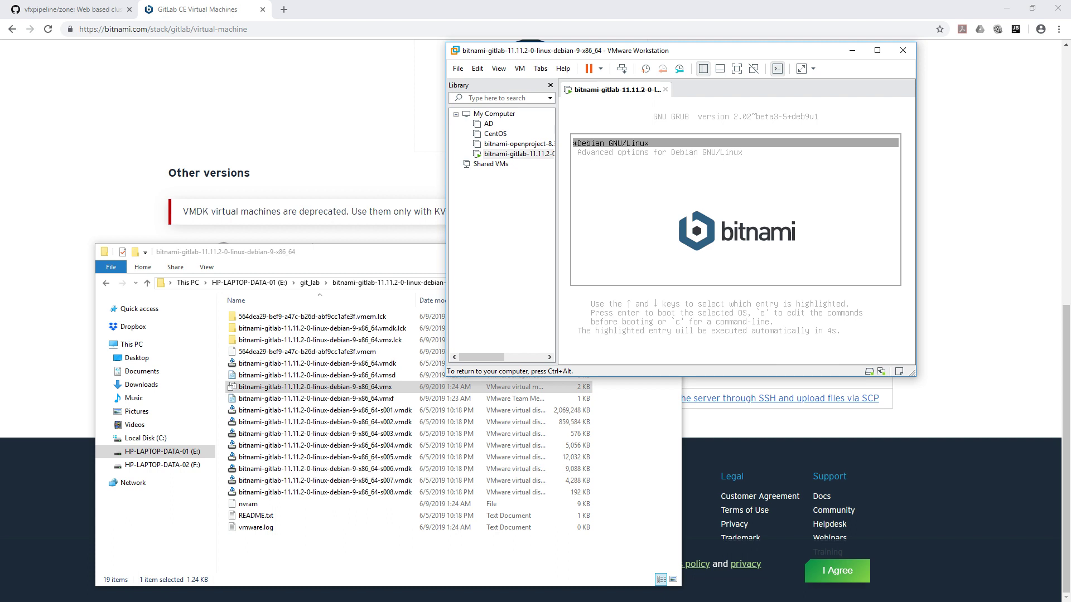
key("Return")
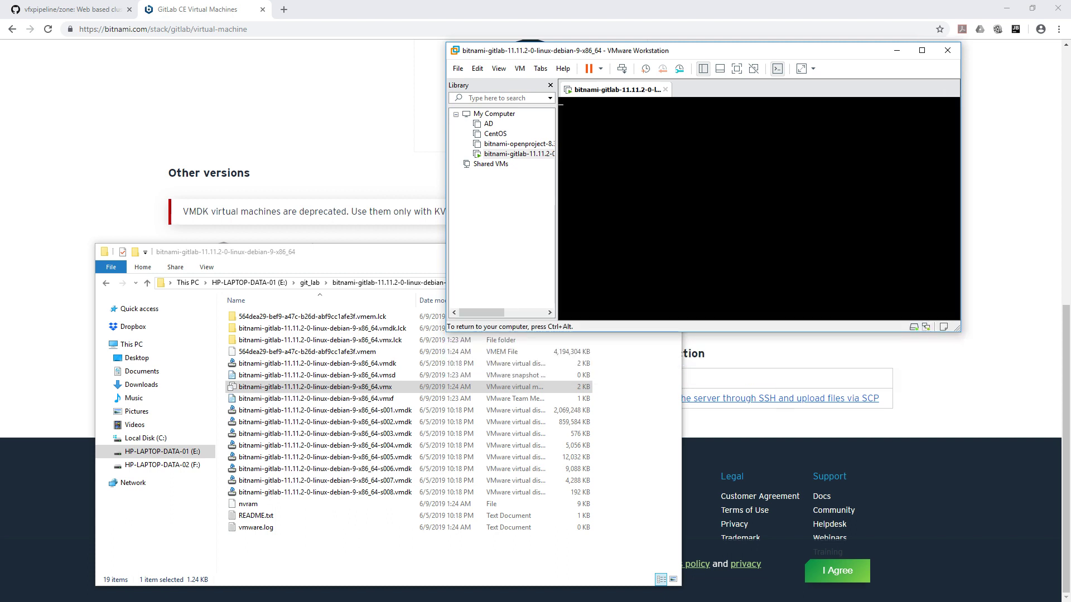
- Release input from the virtual machine and minimize the File Explorer window
key("ctrl+alt")
left_click(431, 260)
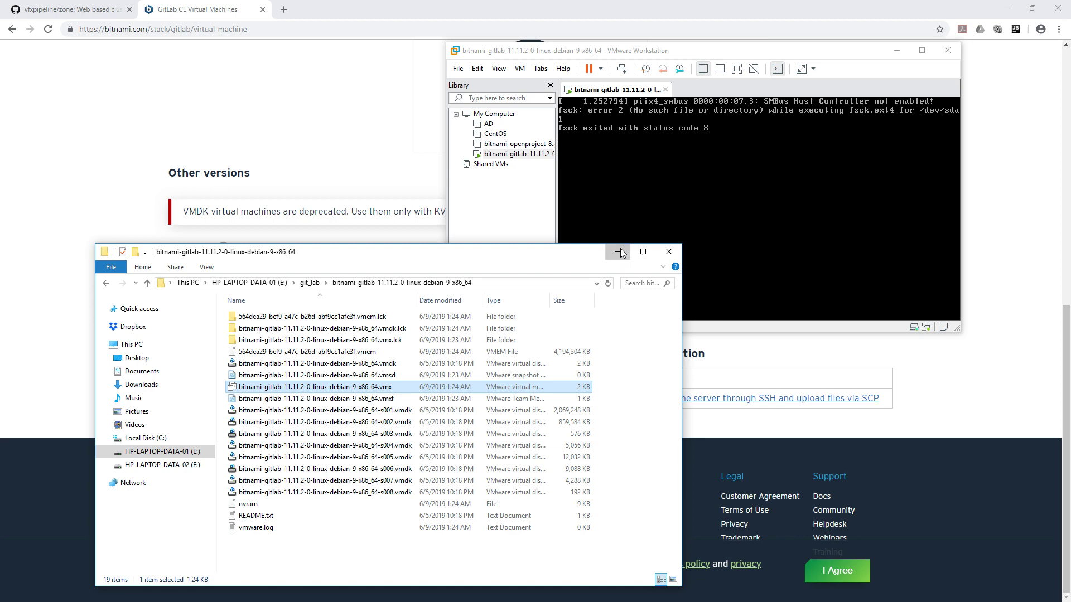
left_click(620, 252)
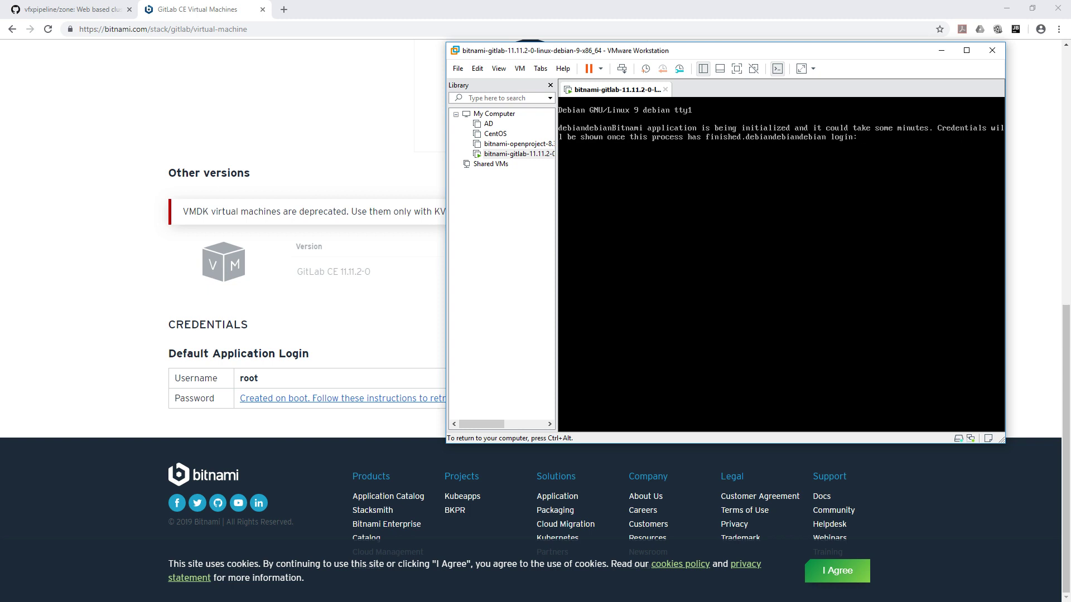
- Log in to the virtual machine's Debian console as bitnami with the account password
type("bitnami")
key("Return")
key("Return")
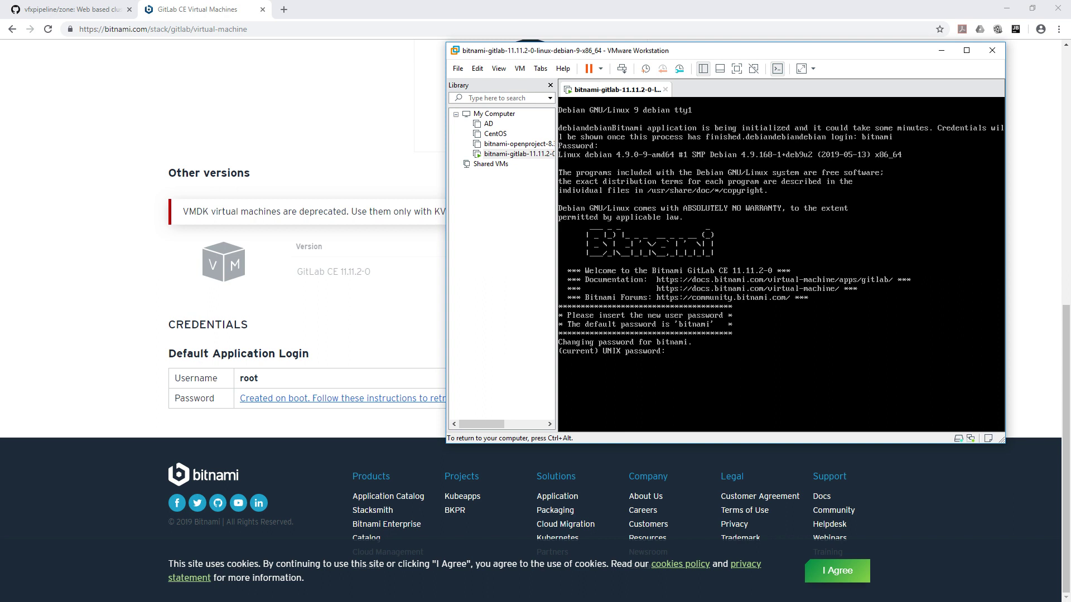
- Change the bitnami account's UNIX password by entering the current password, the new password and its confirmation
key("ctrl+alt")
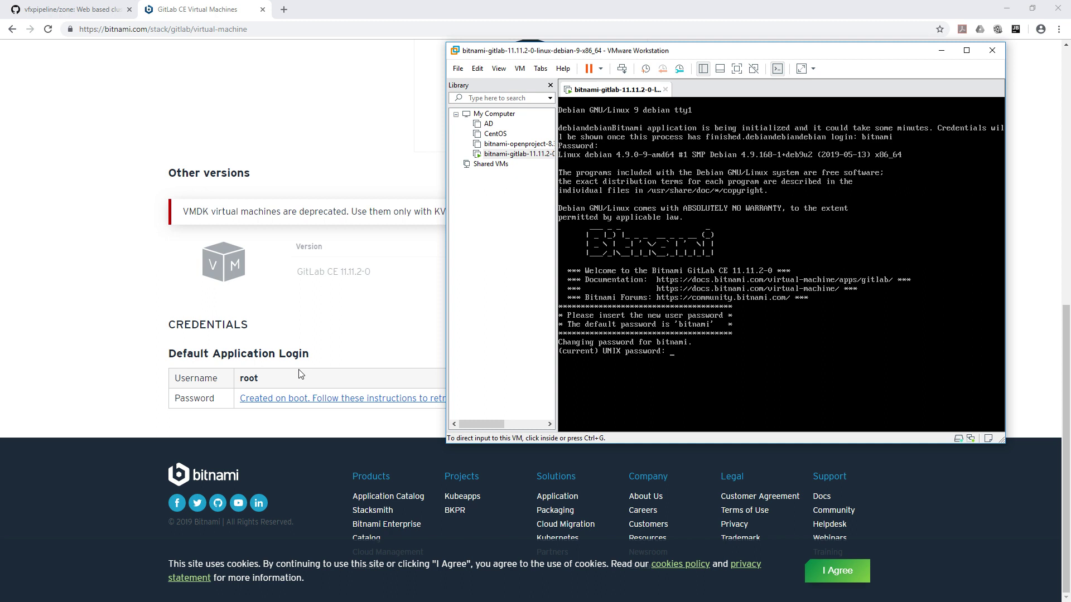
left_click(992, 288)
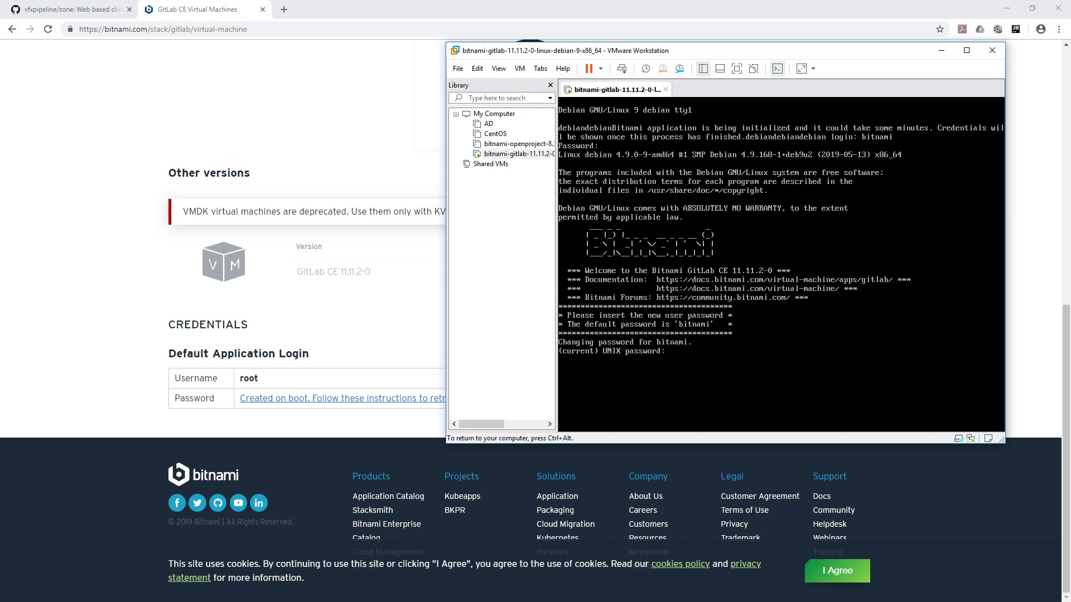
key("Return")
key("Return")
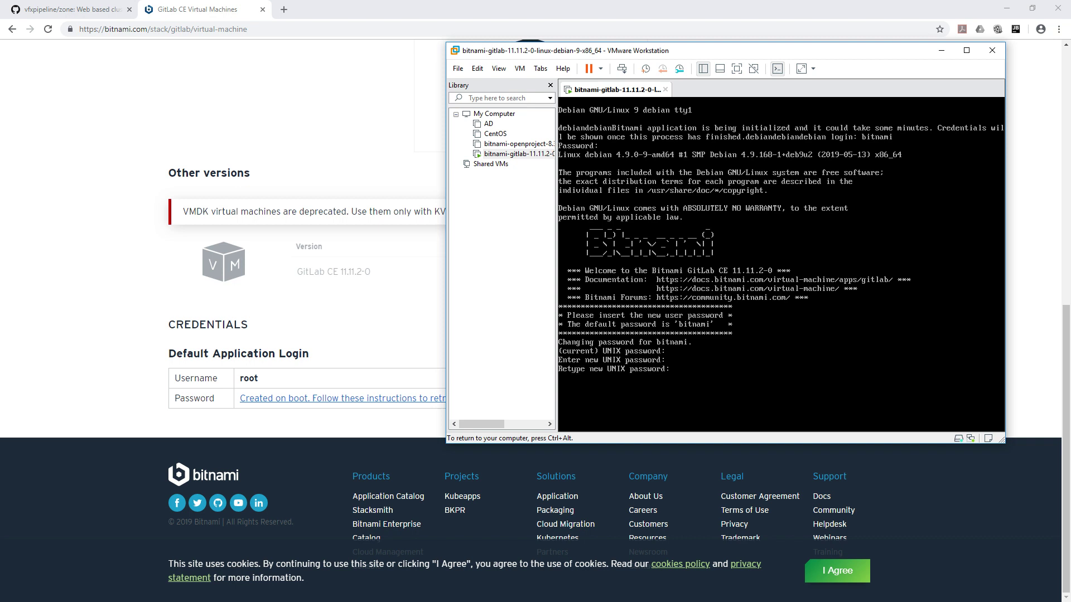
key("Return")
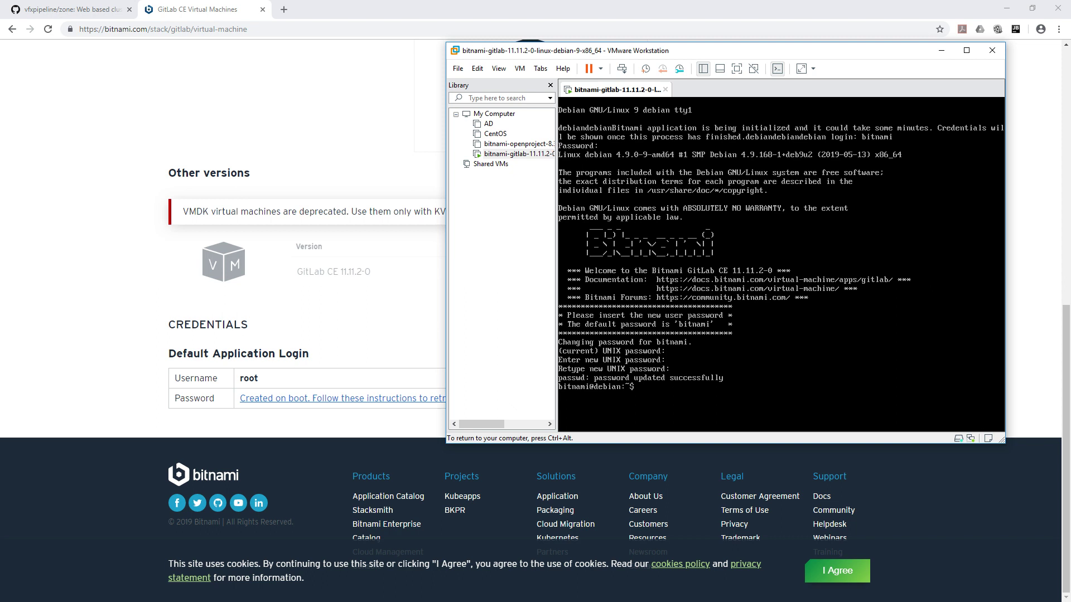
- Switch back to Chrome and open the vfxpipeline organization page from the zone repository on GitHub
key("ctrl+alt")
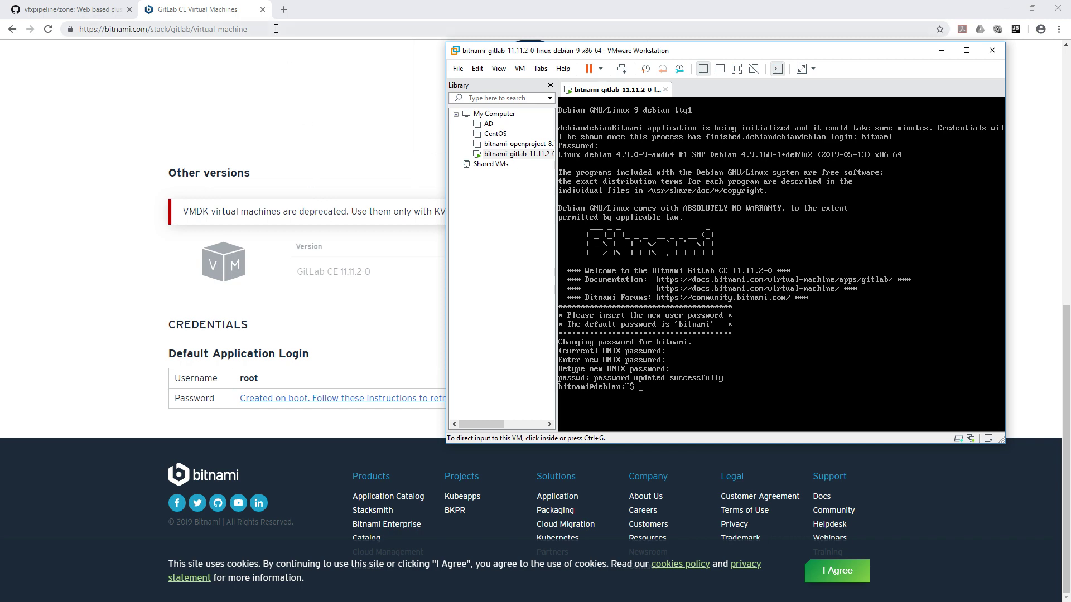
left_click(273, 72)
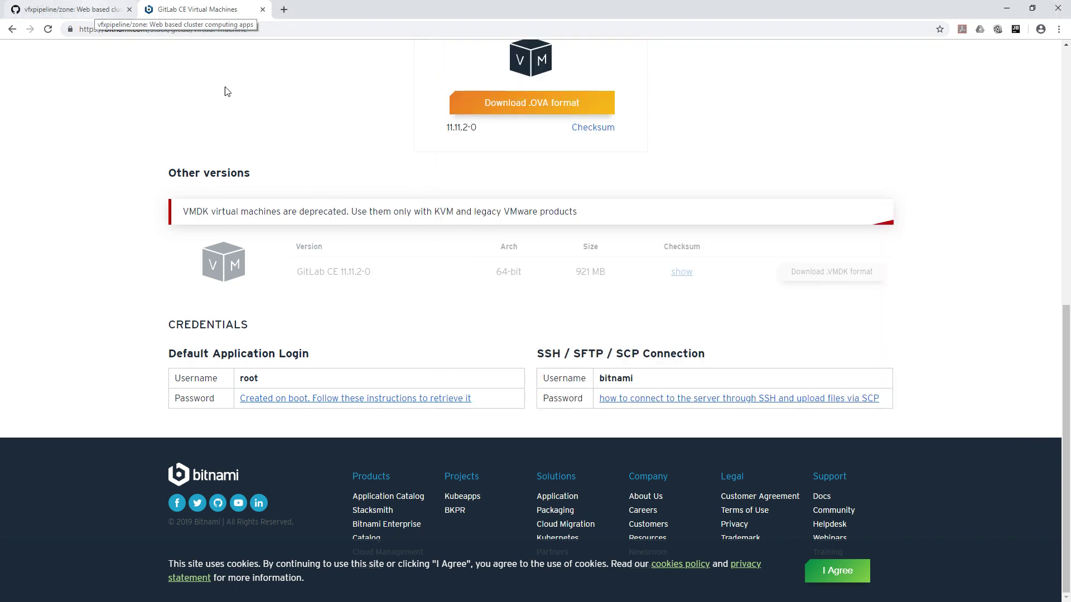
scroll(287, 113, "up", 10)
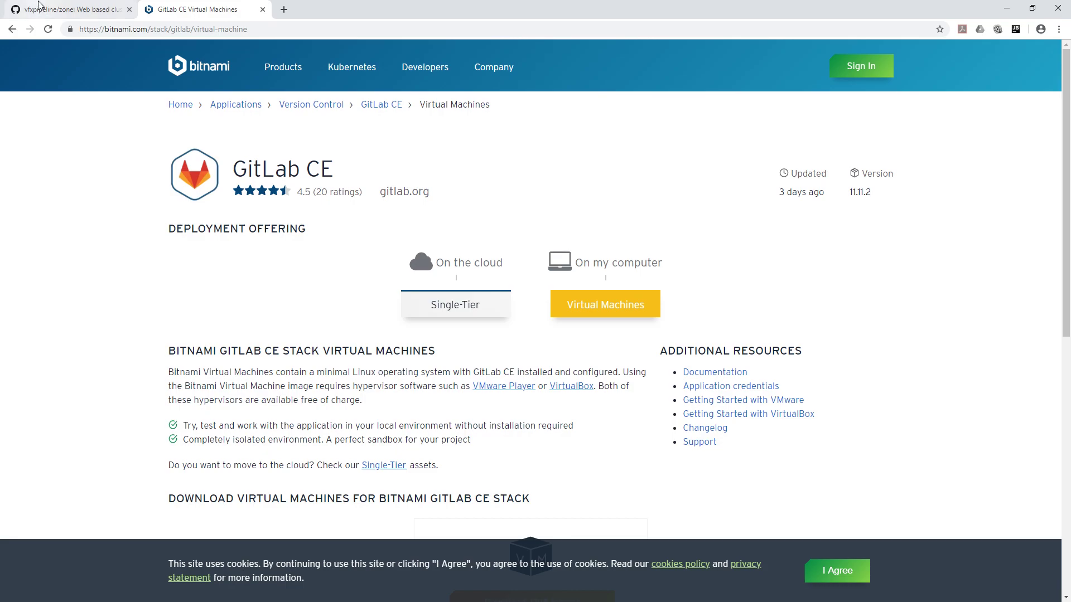
left_click(70, 9)
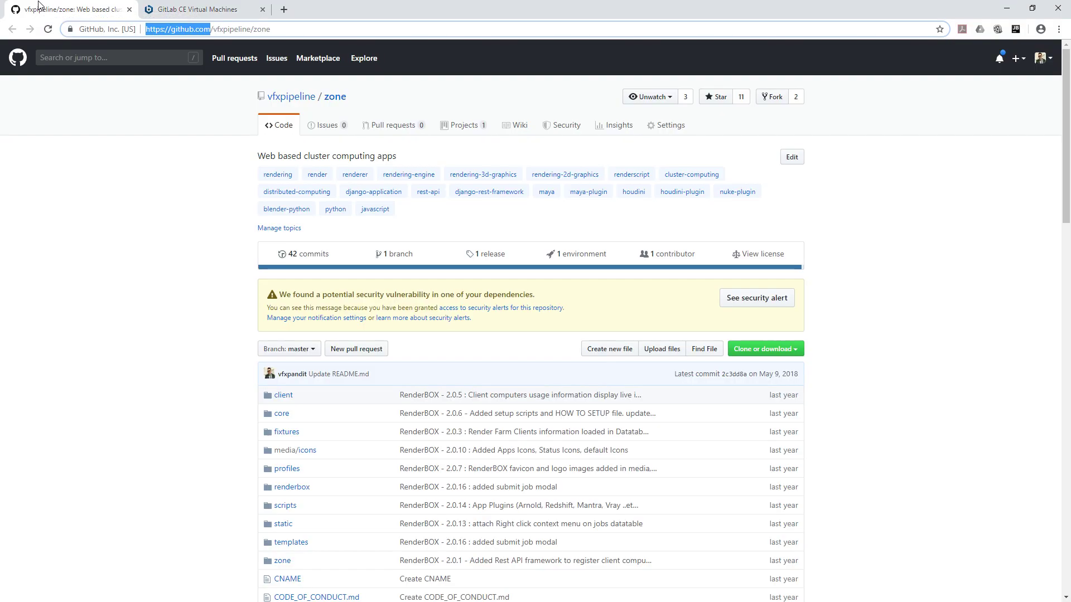
left_click(292, 97)
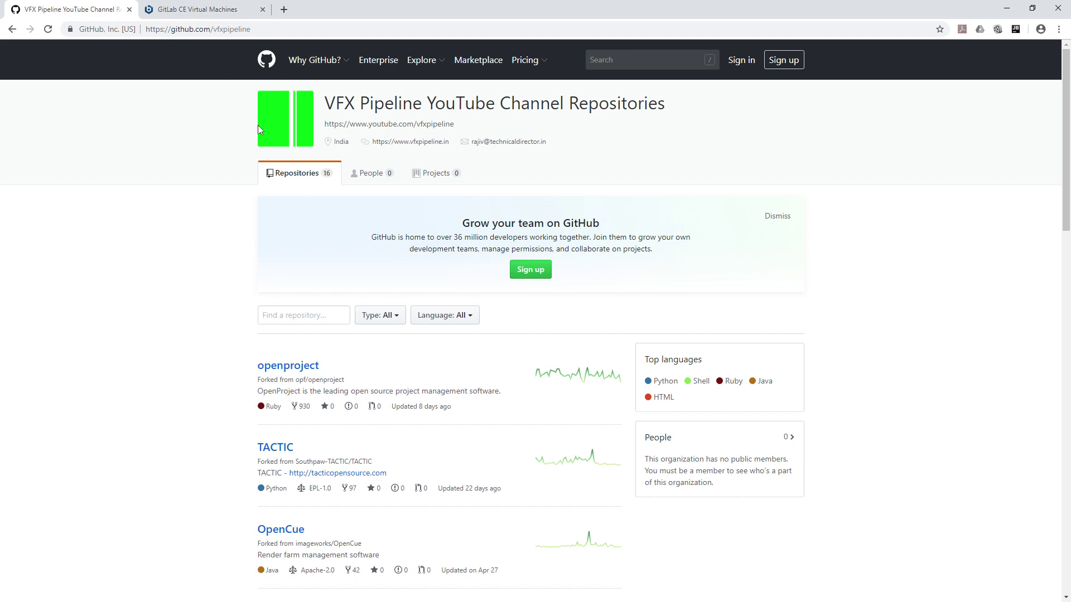
- Look through the list of public repositories of the vfxpipeline organization
scroll(414, 368, "down", 20)
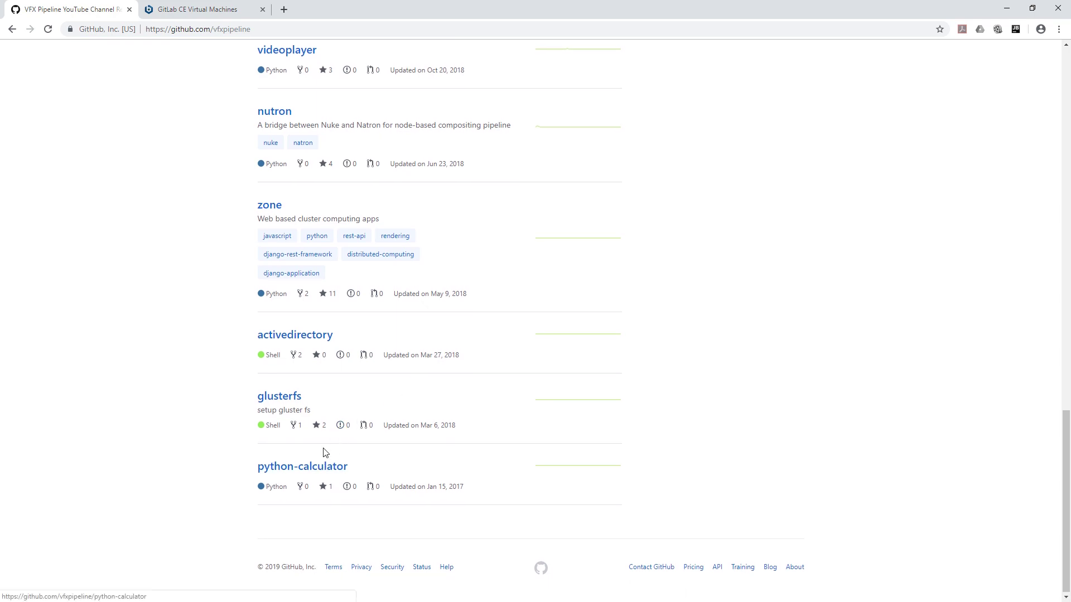
scroll(324, 454, "up", 20)
scroll(345, 445, "down", 4)
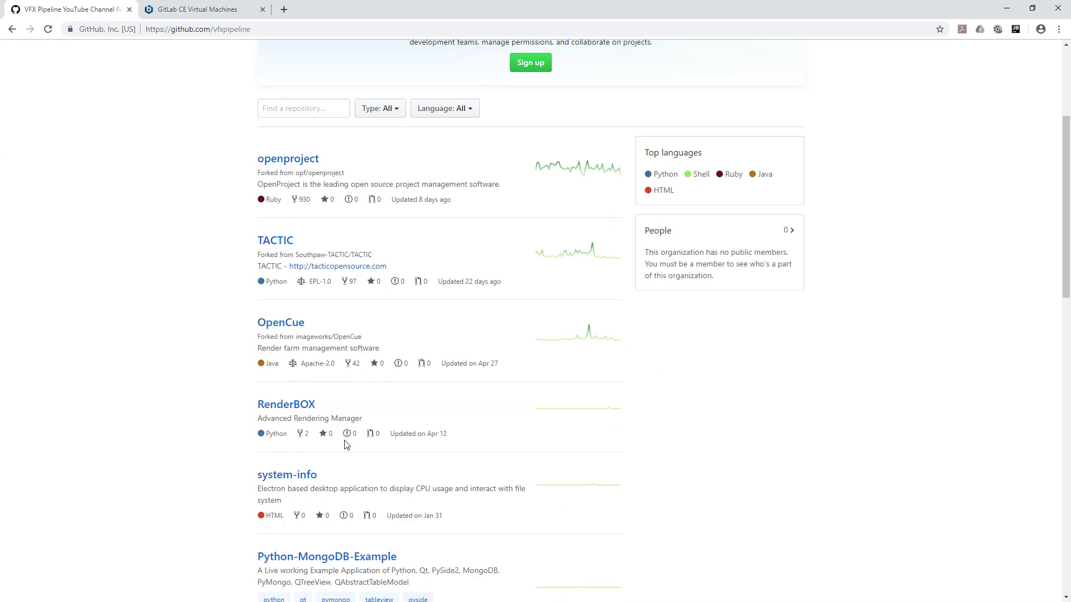
scroll(346, 445, "down", 10)
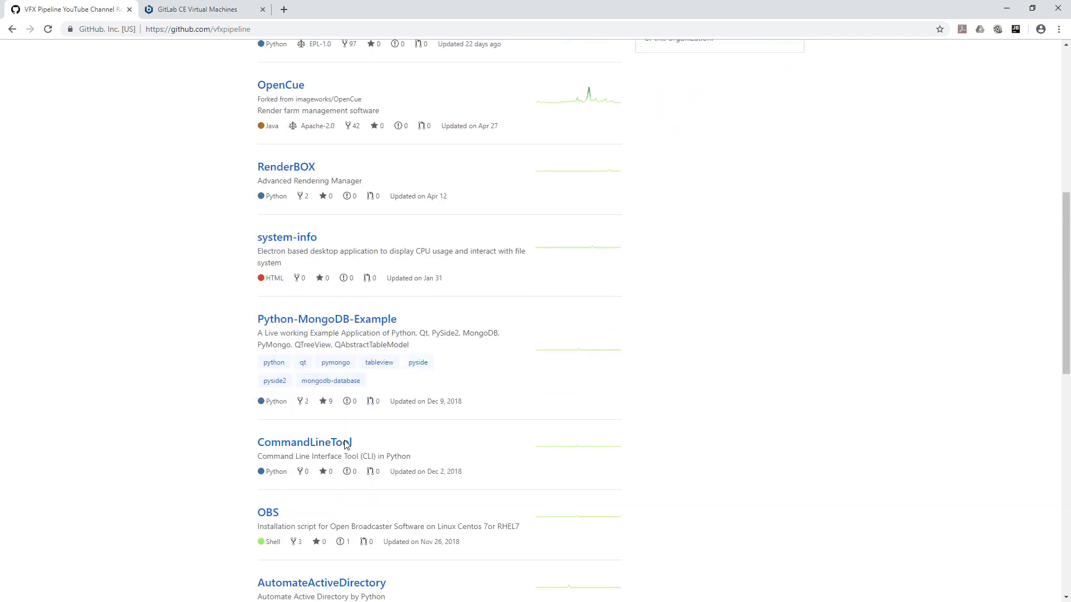
scroll(338, 436, "down", 1)
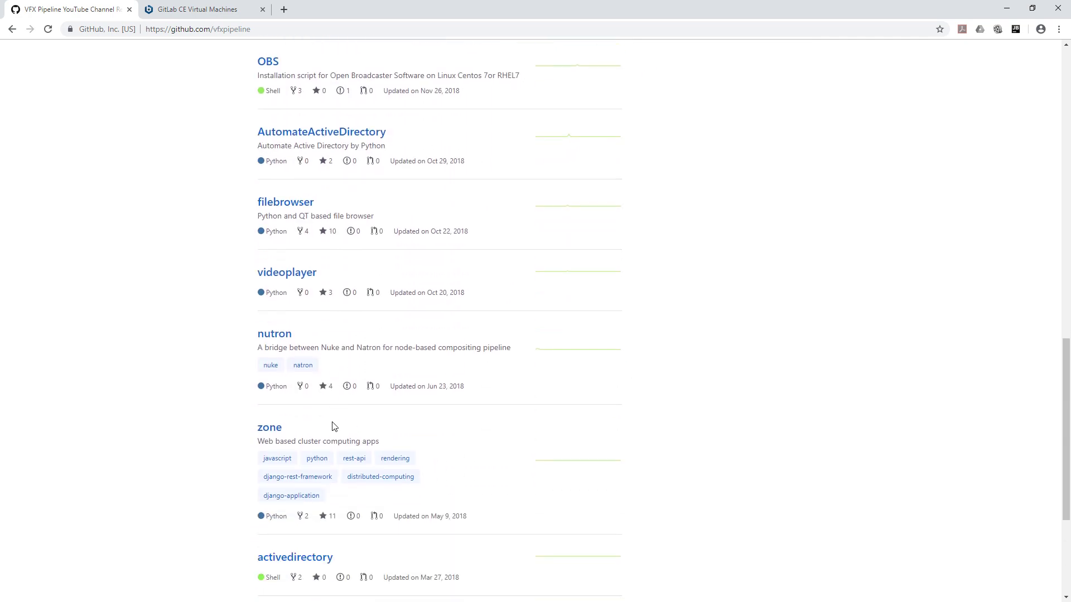
- Open the zone repository from the vfxpipeline organization and look through its file list and README
left_click(265, 435)
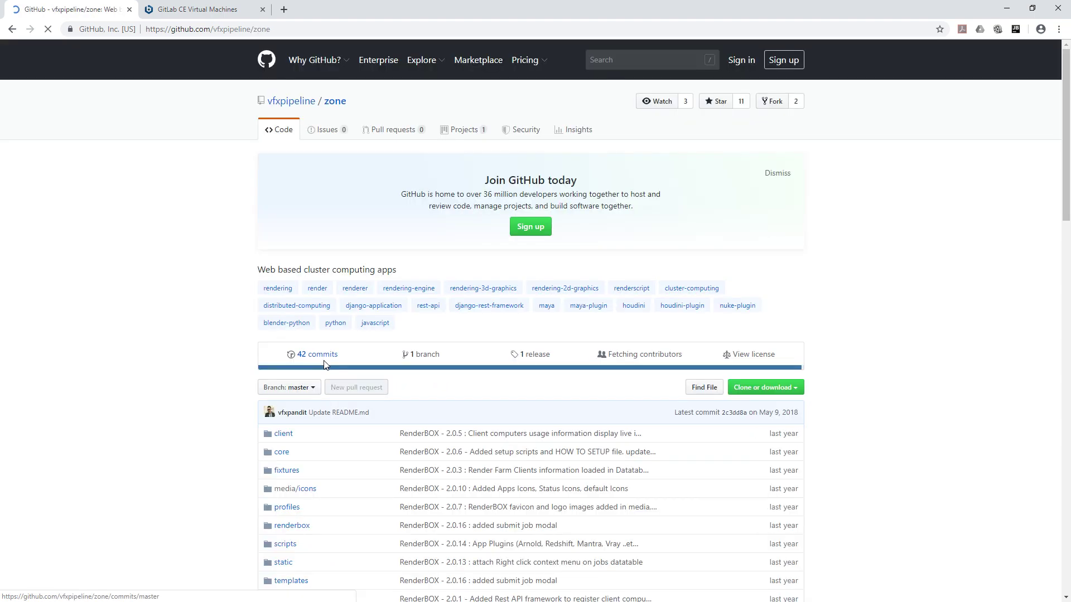
scroll(327, 364, "down", 5)
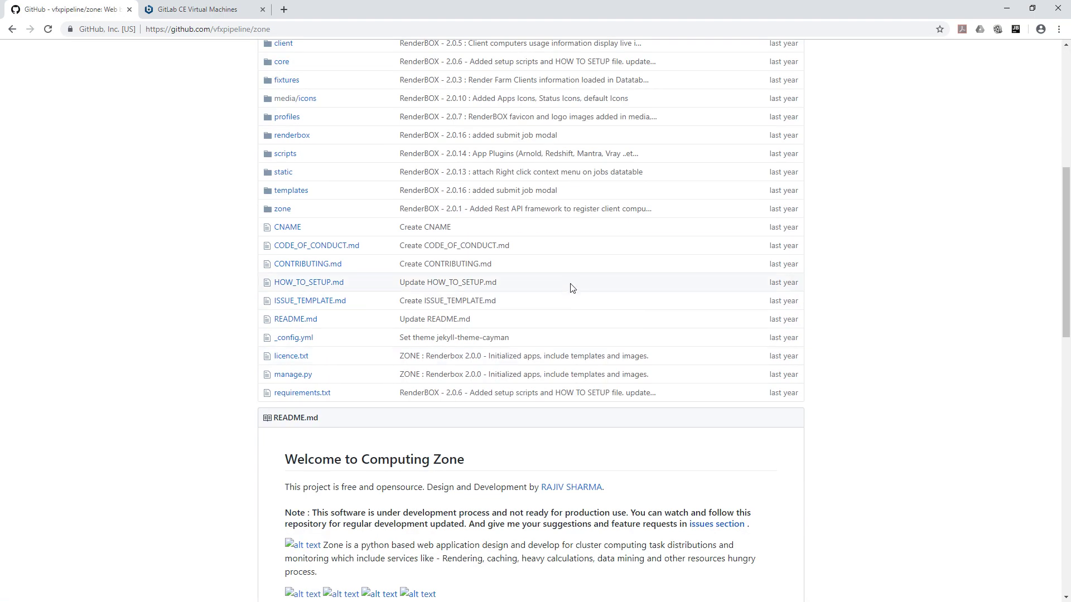
scroll(572, 288, "up", 5)
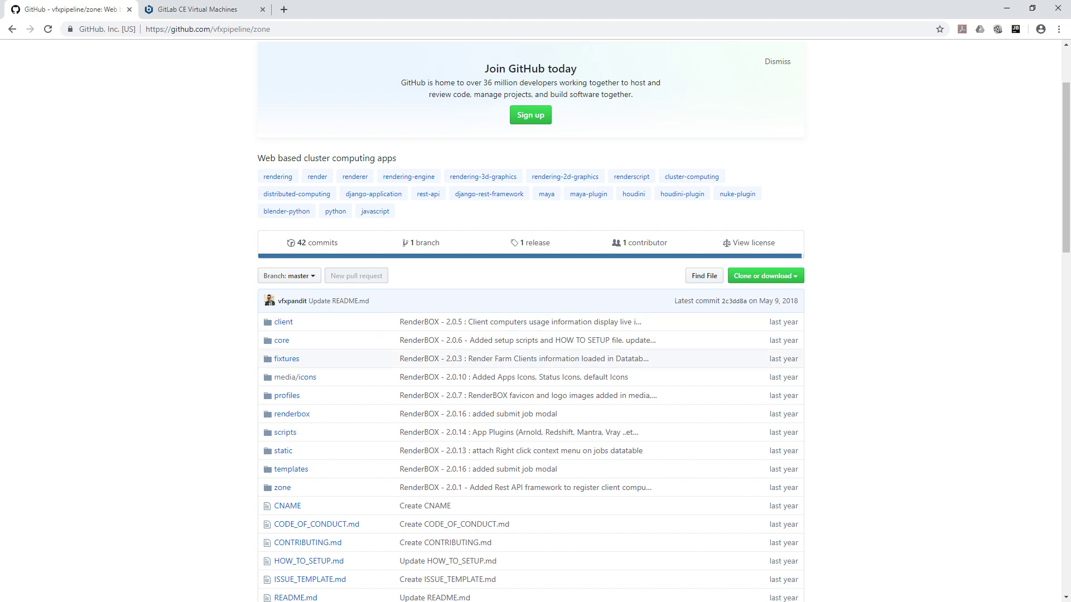
- Switch to VMware Workstation and maximize its window around the GitLab virtual machine's console
key("alt+Tab")
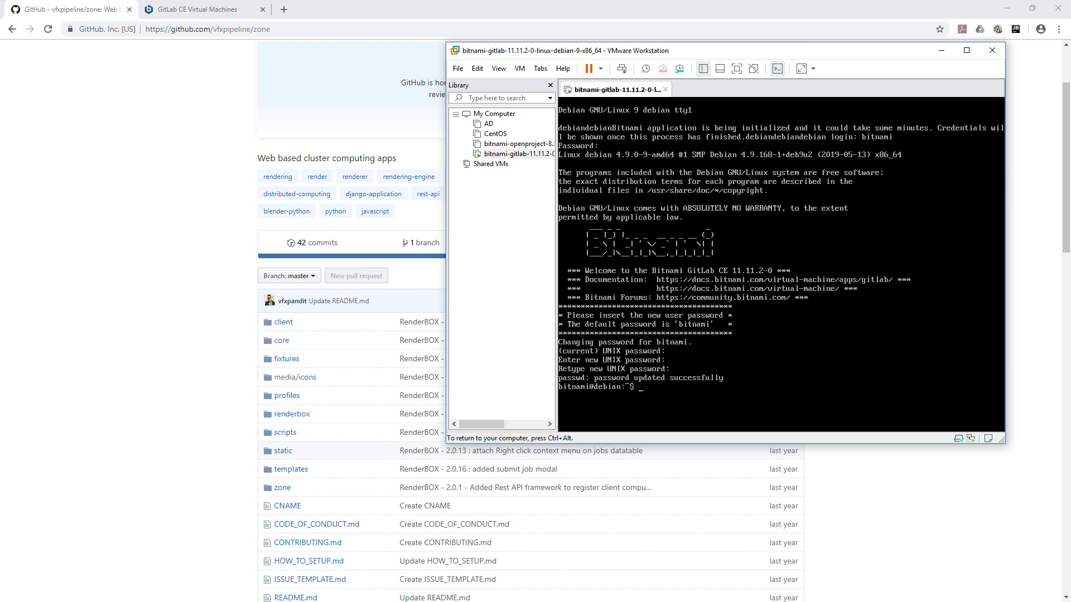
key("ctrl+alt")
left_click_drag(527, 55, 400, 159)
double_click(400, 159)
left_click(400, 160)
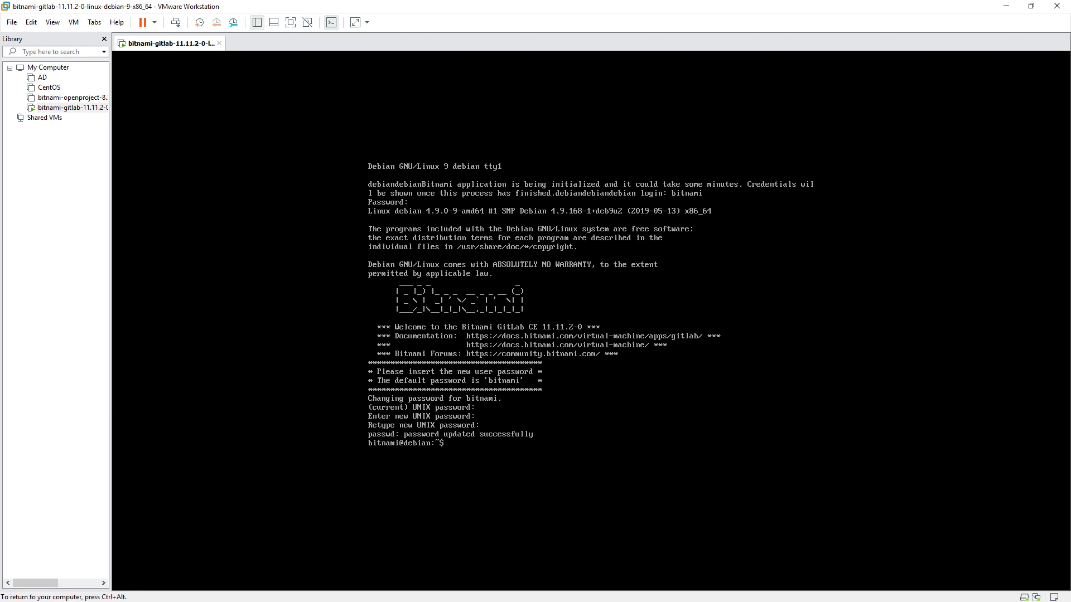
- List the bitnami home directory in the console and display the contents of the bitnami_credentials file
key("ctrl+alt")
left_click(411, 494)
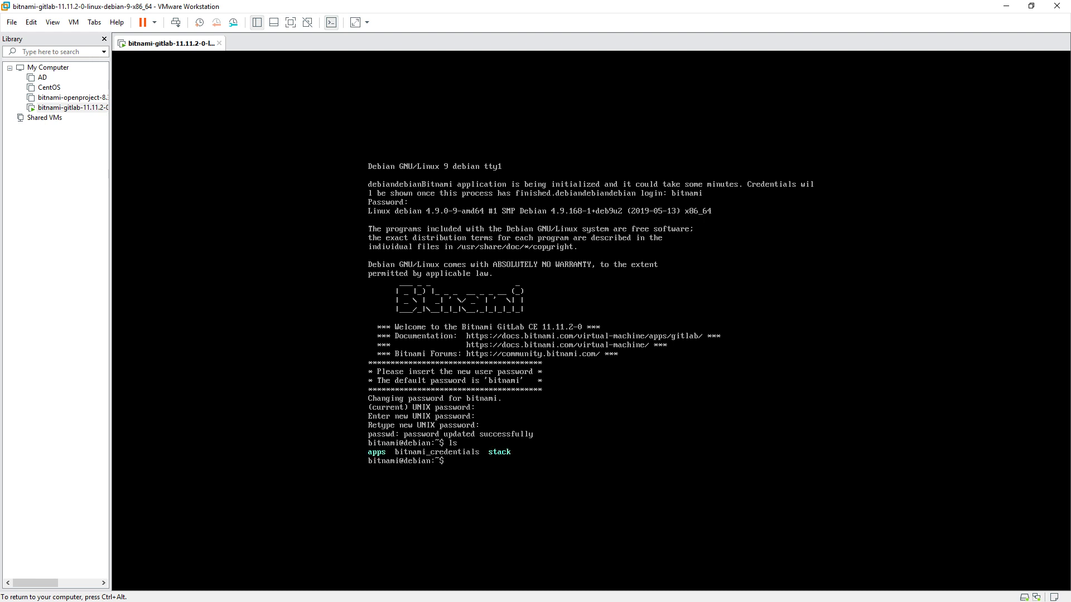
type("cat b")
key("Tab")
key("Return")
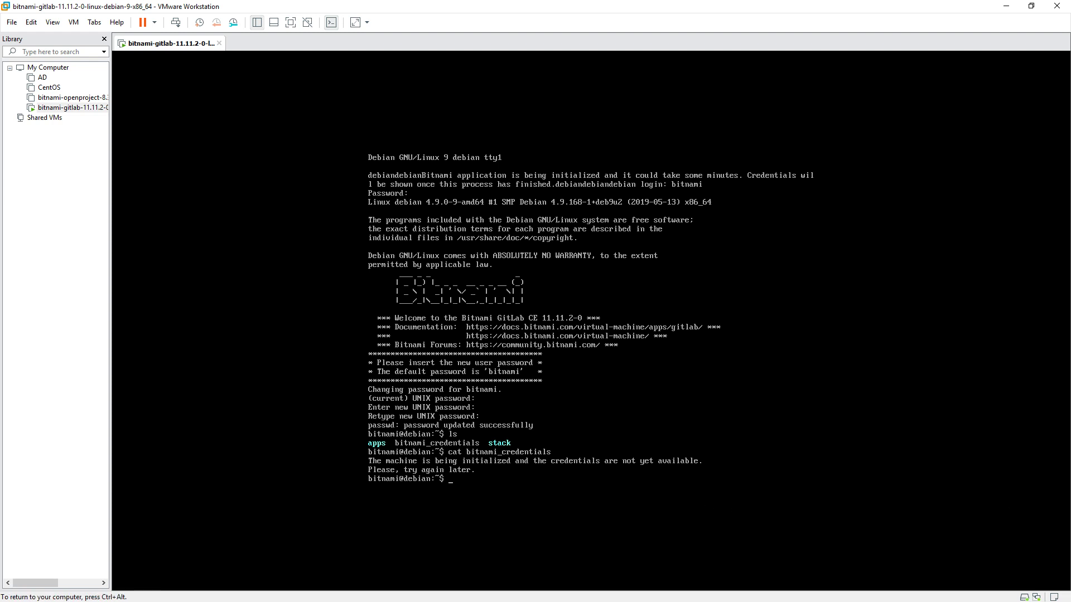
- Close the GitLab virtual machine's session and choose to power the machine off
key("ctrl+alt")
left_click(219, 44)
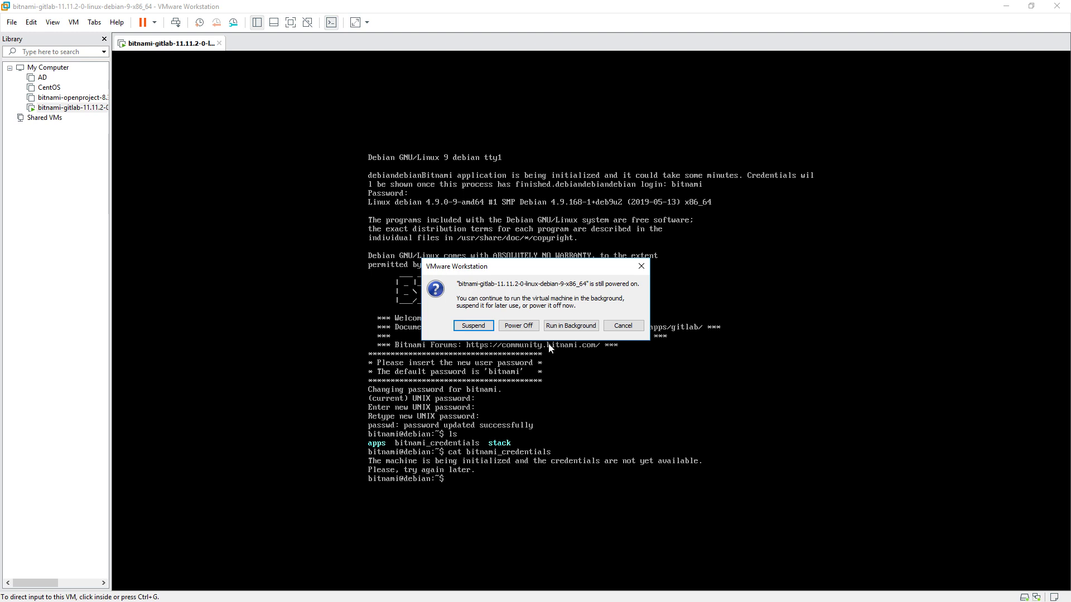
left_click(527, 329)
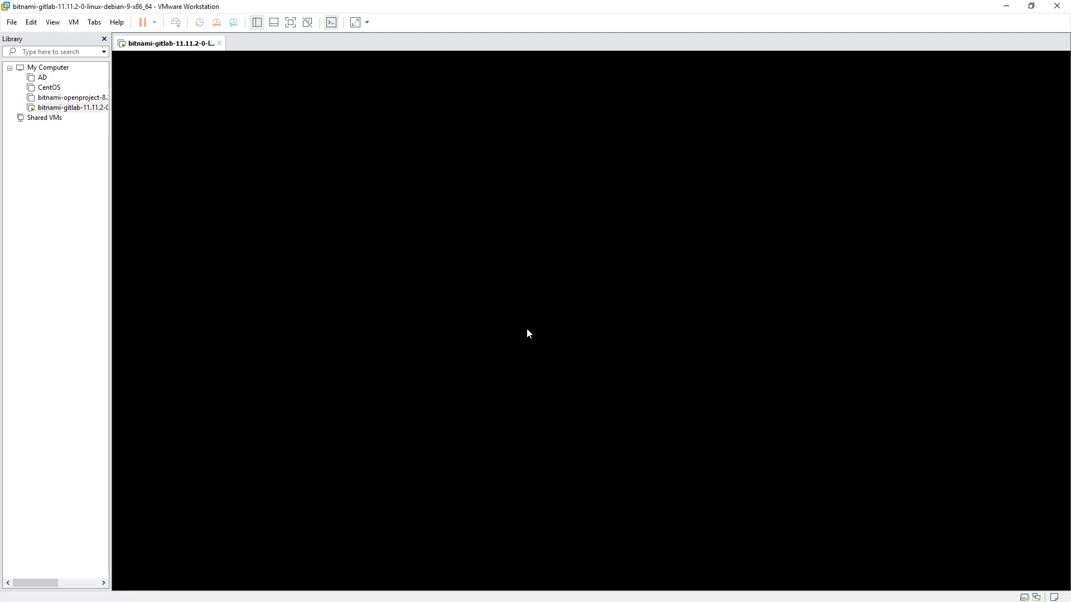
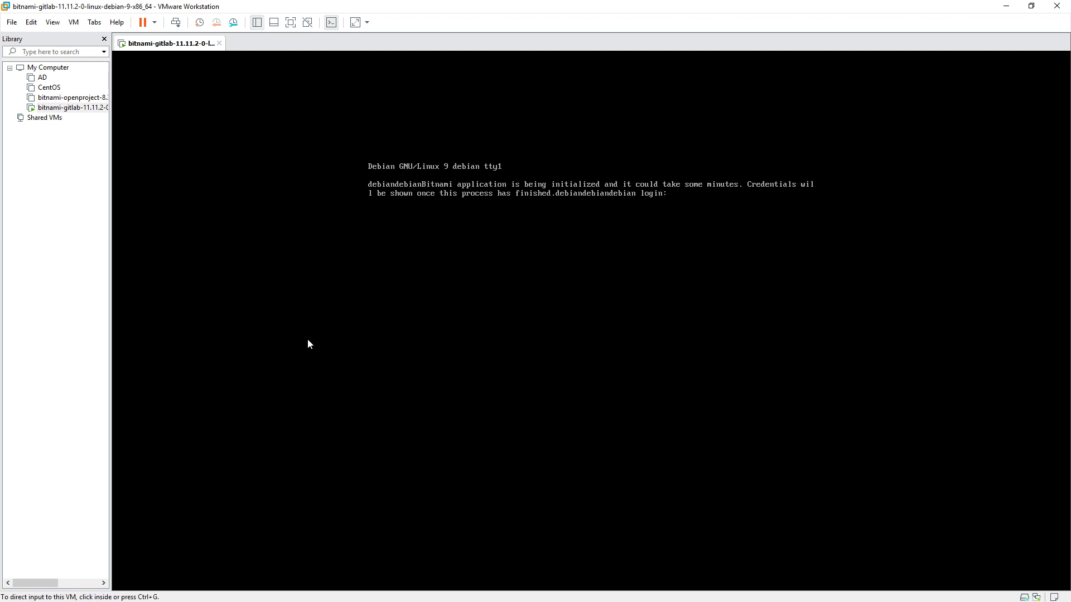
- Restore, resize and move the VMware Workstation and Chrome windows so that both are visible on the desktop
double_click(646, 7)
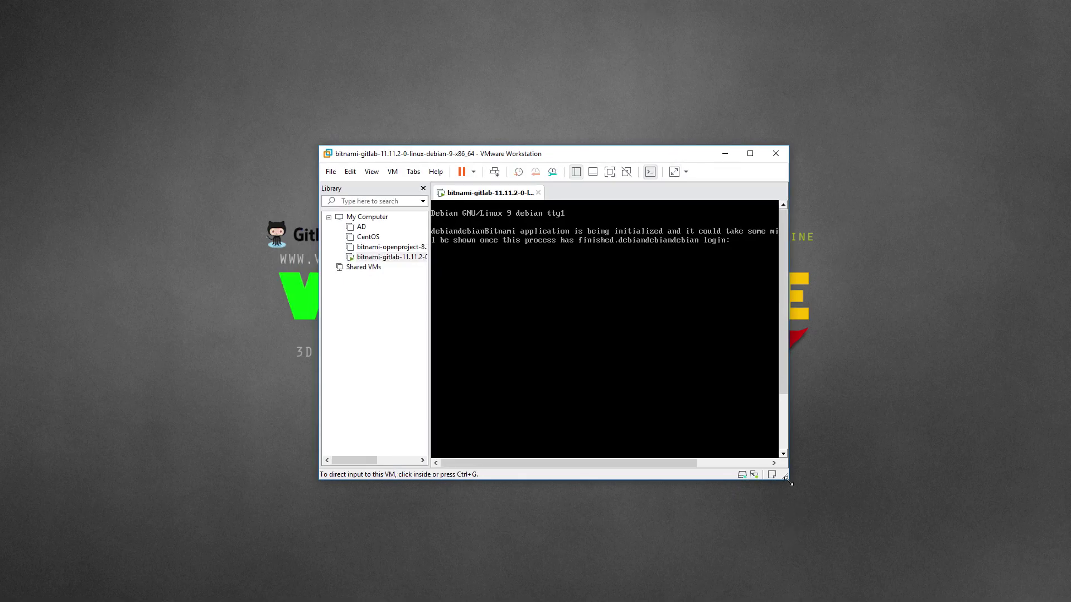
left_click_drag(780, 472, 1032, 564)
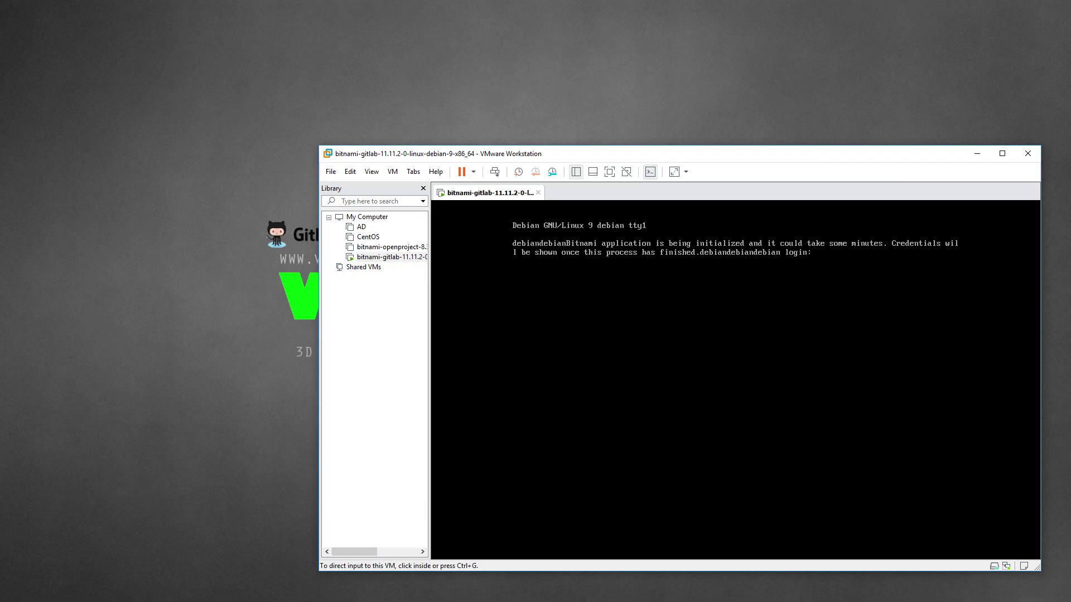
key("alt+Tab")
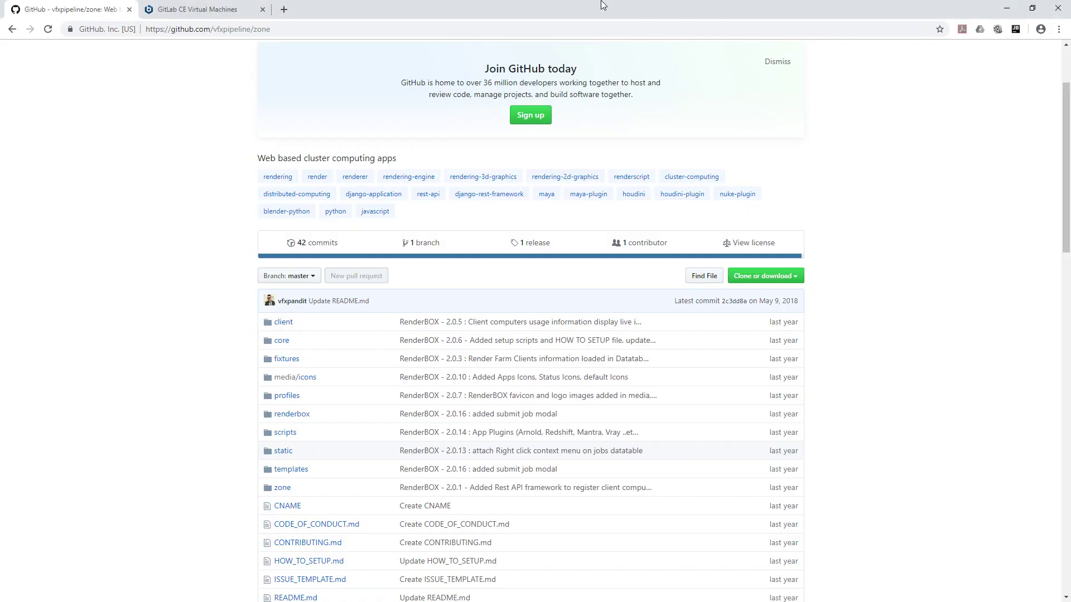
double_click(602, 5)
left_click_drag(811, 157, 492, 15)
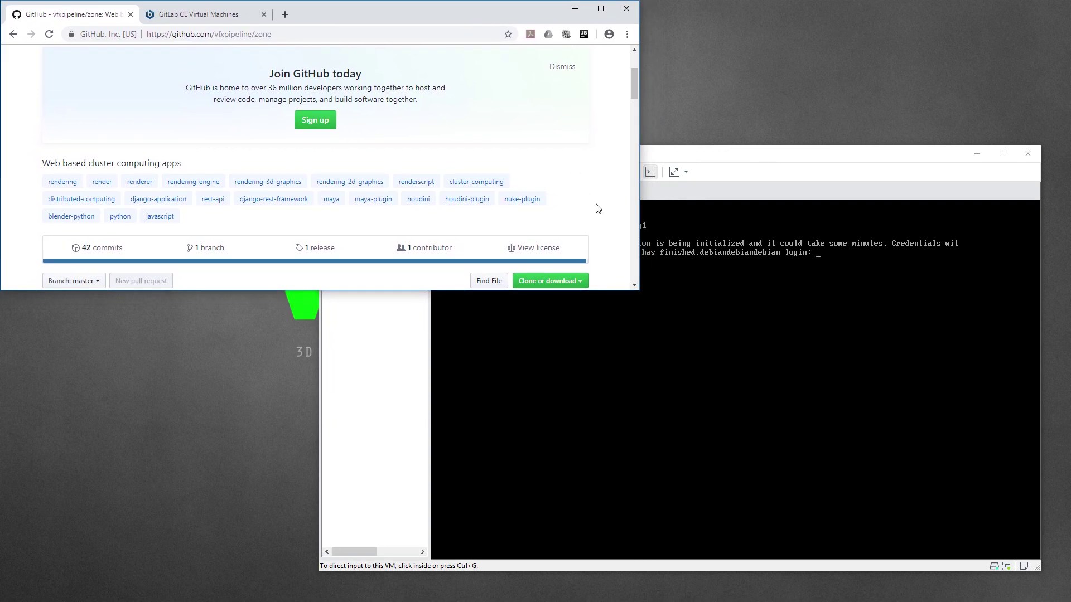
left_click_drag(643, 294, 684, 586)
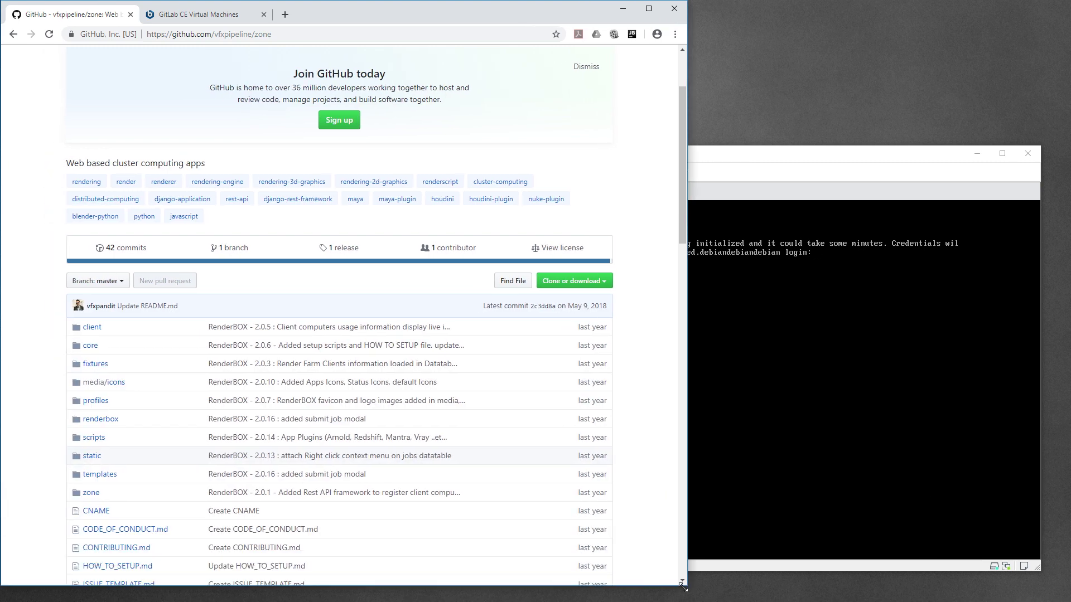
scroll(650, 405, "down", 4)
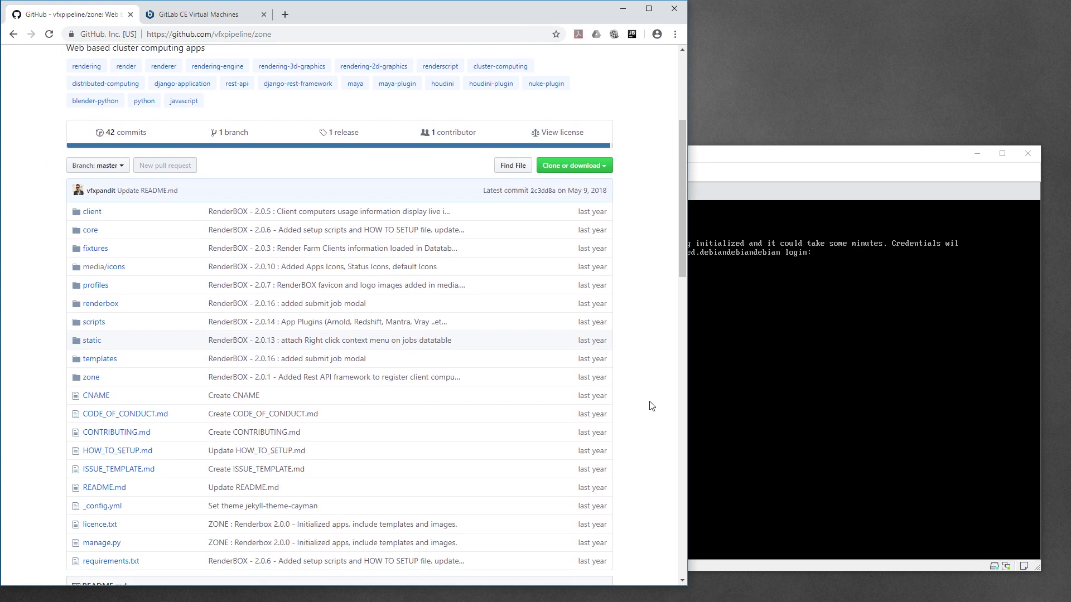
left_click_drag(816, 157, 833, 123)
- Log in to the restarted virtual machine's Debian console as bitnami with the account password
key("ctrl+g")
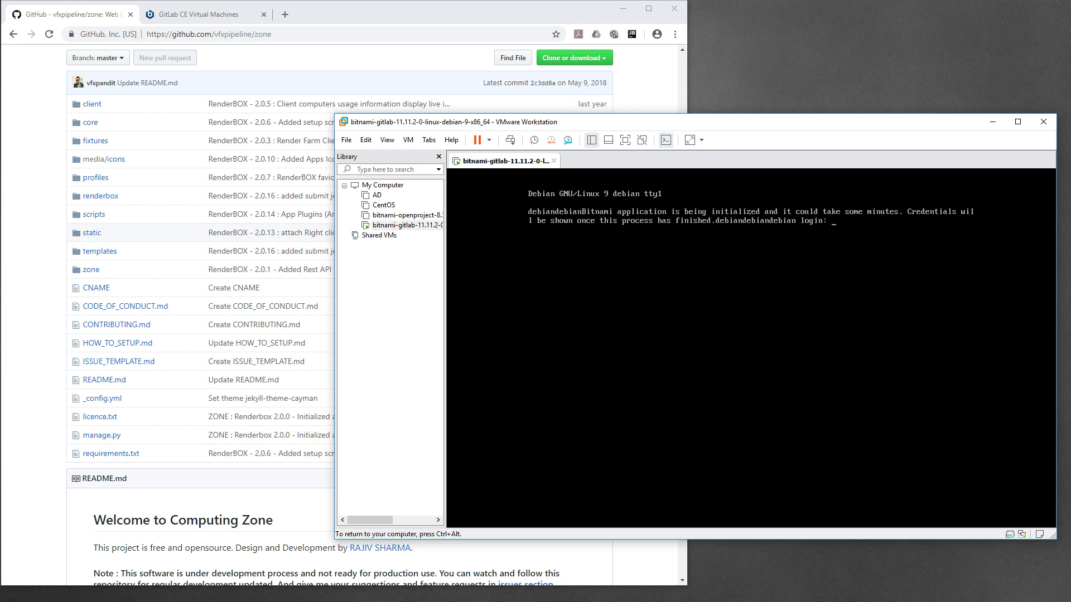
type("bitnami")
key("Return")
key("Return")
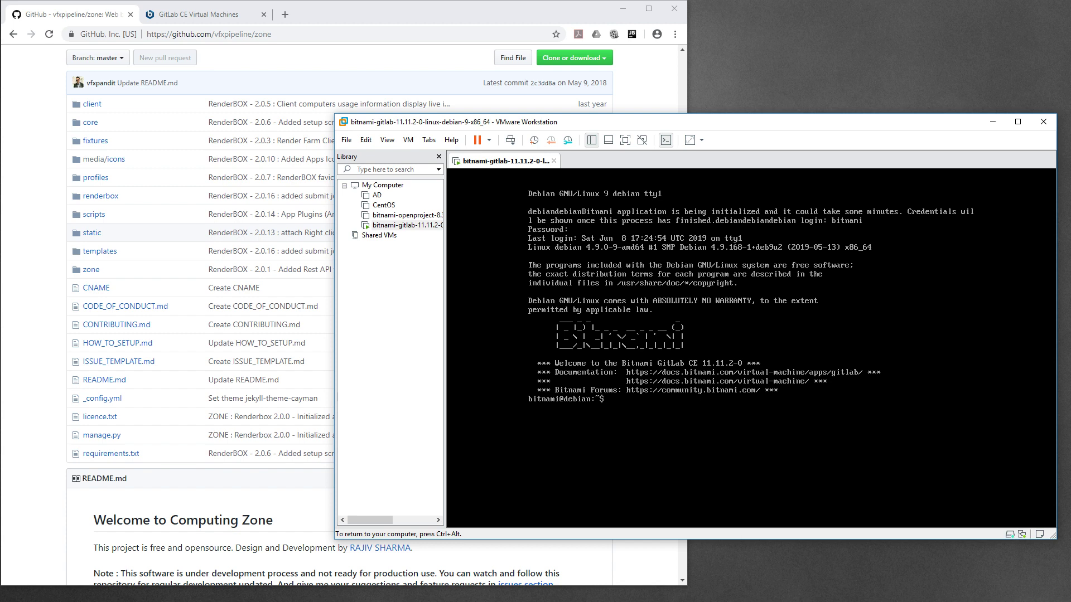
key("Return")
- Widen the VMware library pane to fit the full machine names, reposition the window and select the GitLab machine
key("ctrl+alt")
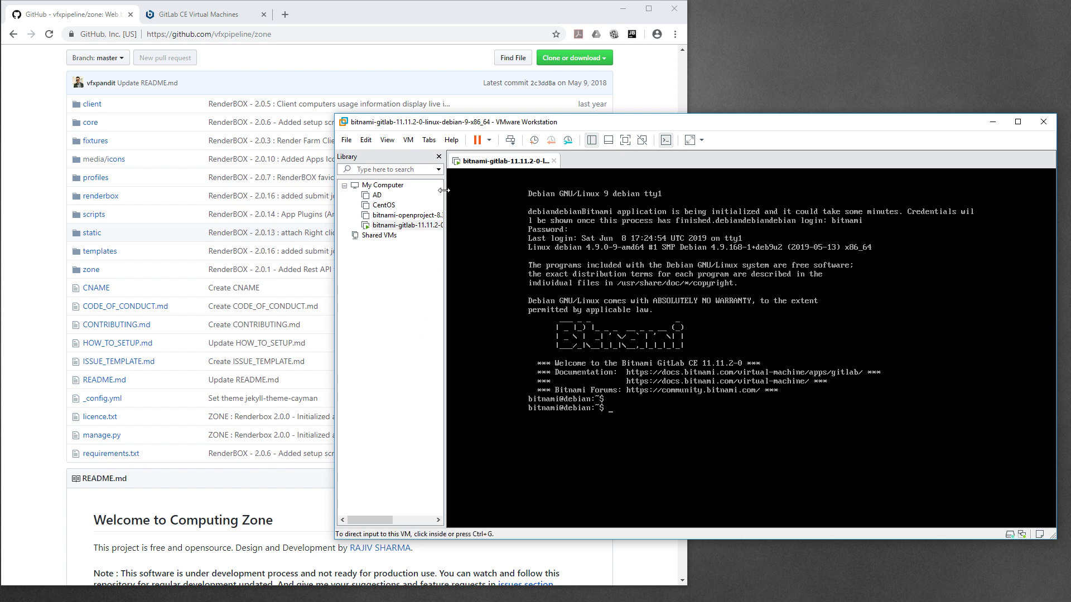
left_click_drag(443, 190, 543, 214)
left_click_drag(625, 126, 594, 46)
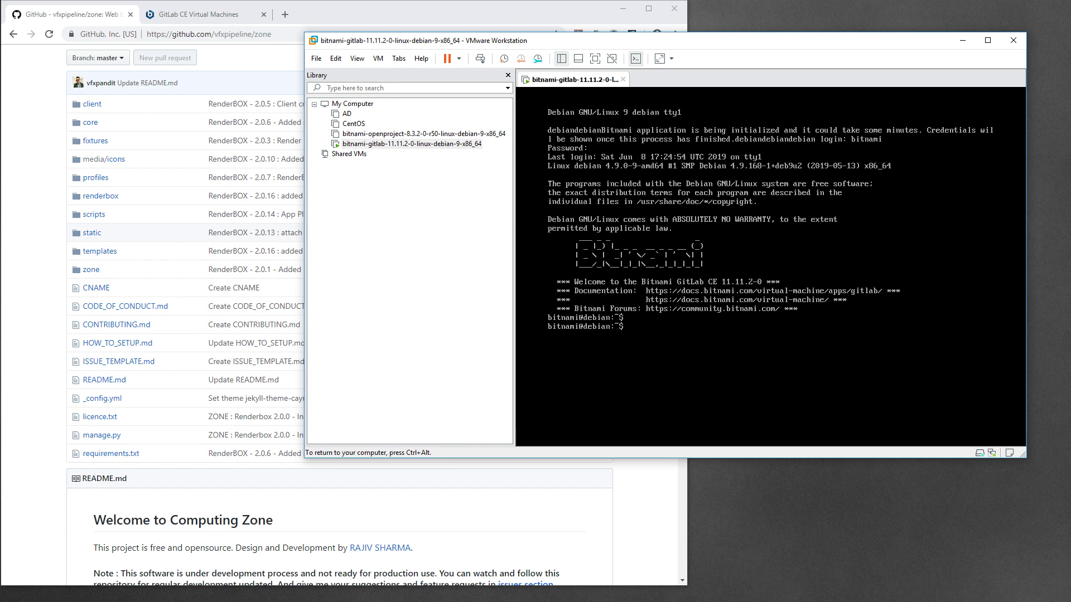
left_click(429, 146)
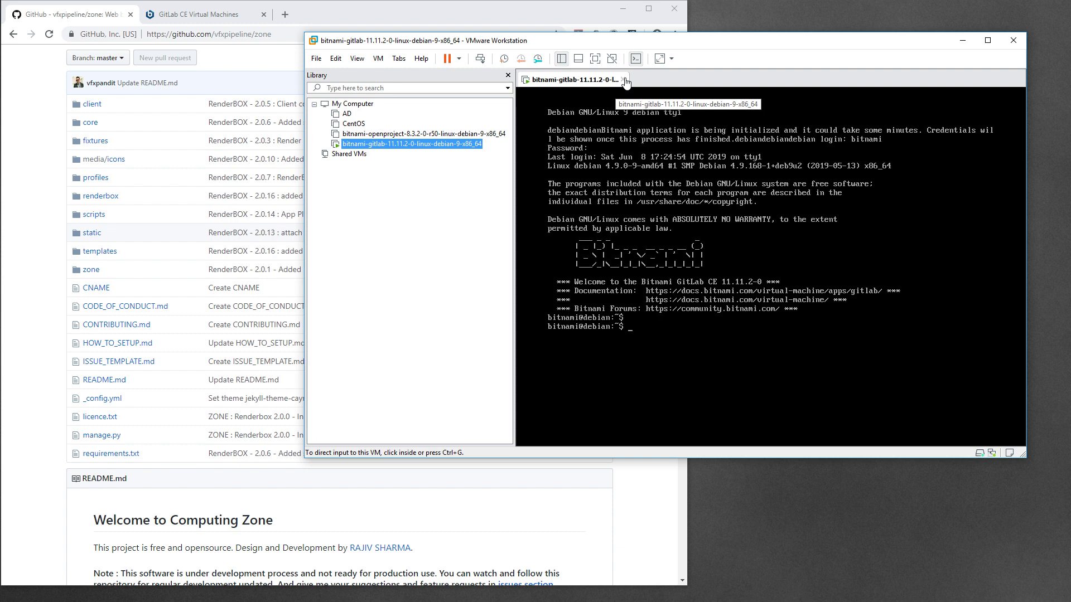
- Run sudo gitlab-ctl tail in the console to view the GitLab logs, then suspend the command
left_click(630, 128)
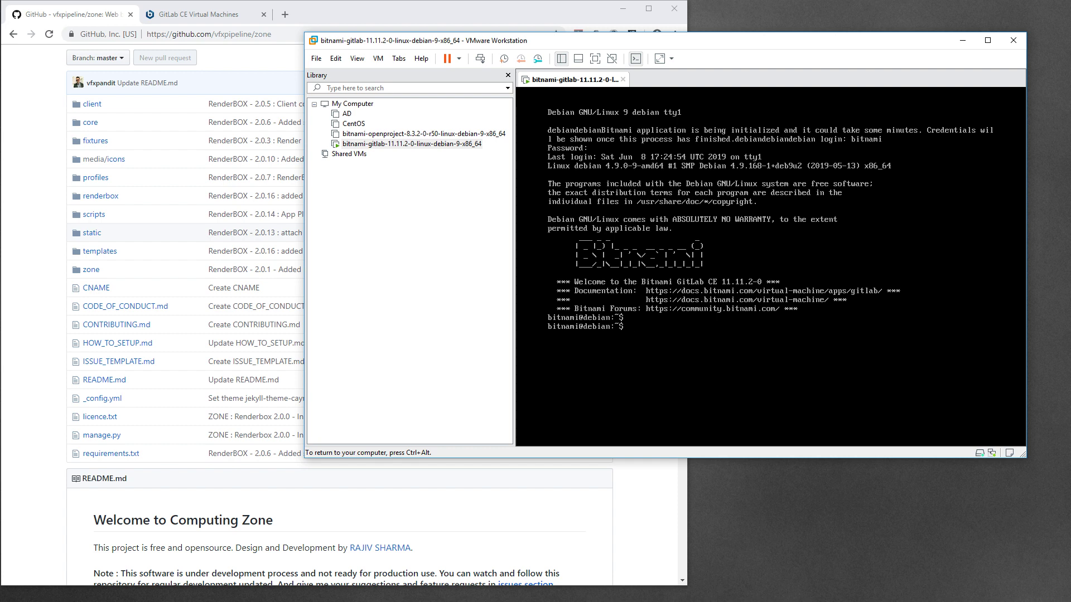
type("git")
key("BackSpace")
key("BackSpace")
key("BackSpace")
type("sugog")
key("BackSpace")
key("BackSpace")
type("do gitlab-ct")
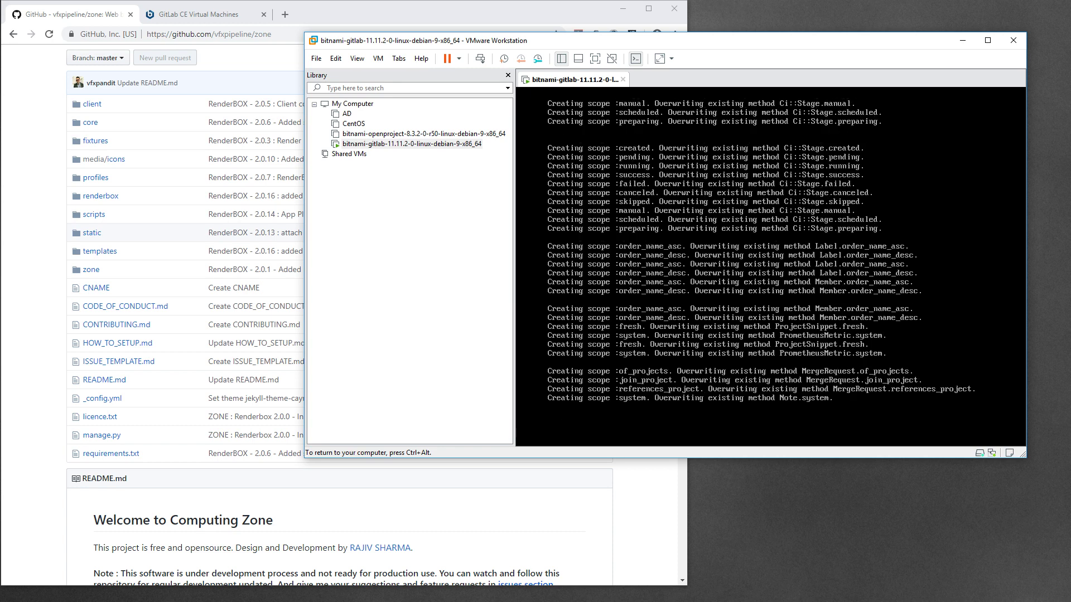
key("ctrl+z")
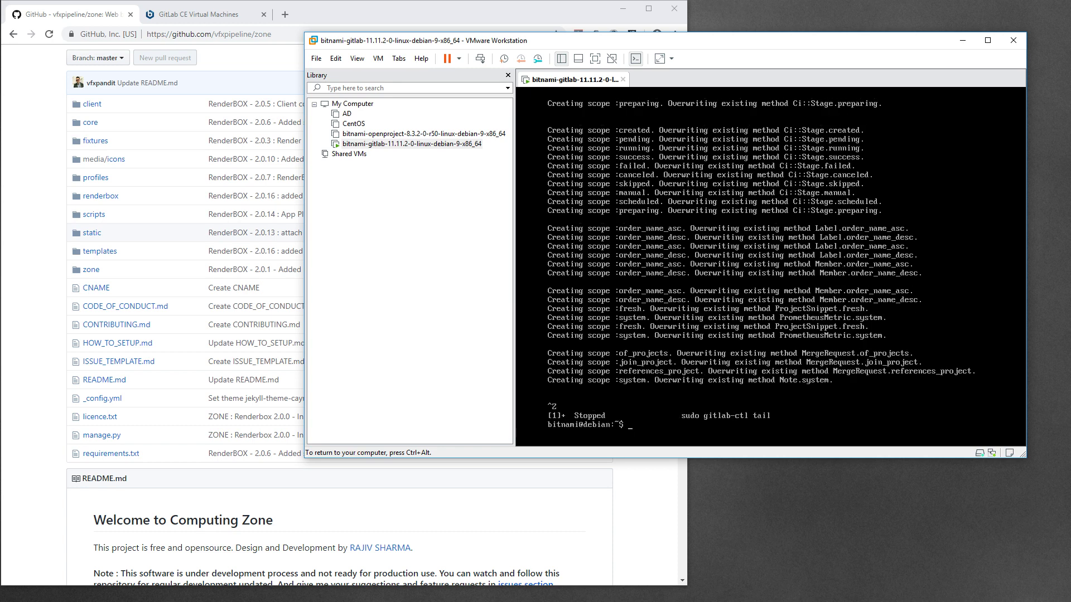
key("Return")
- Change the recalled command to sudo gitlab-ctl restart and run it to restart the GitLab services
key("Up")
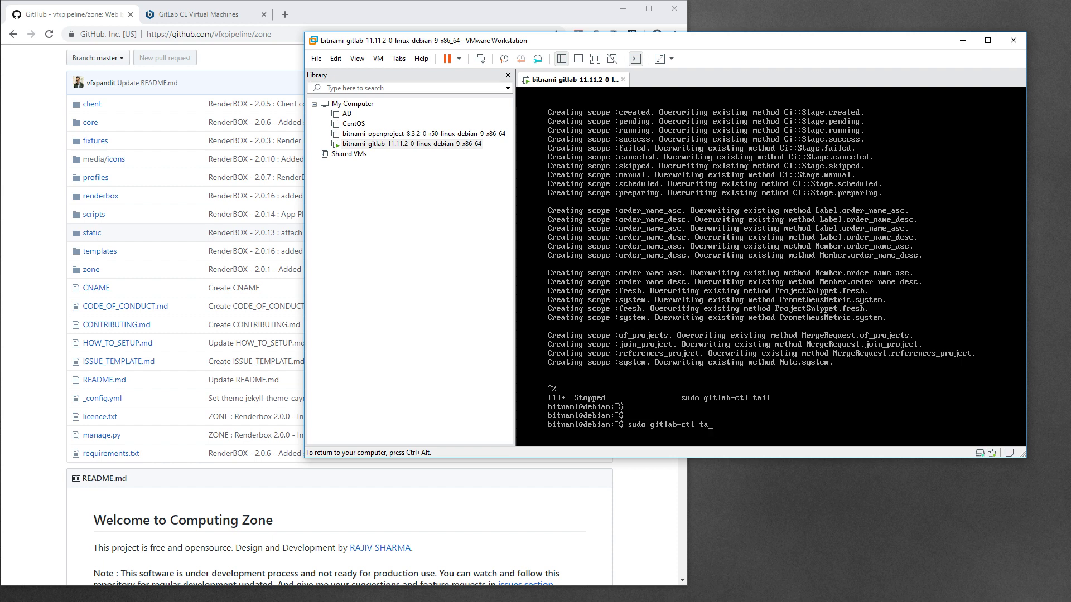
key("BackSpace")
key("BackSpace")
type("restart")
key("Return")
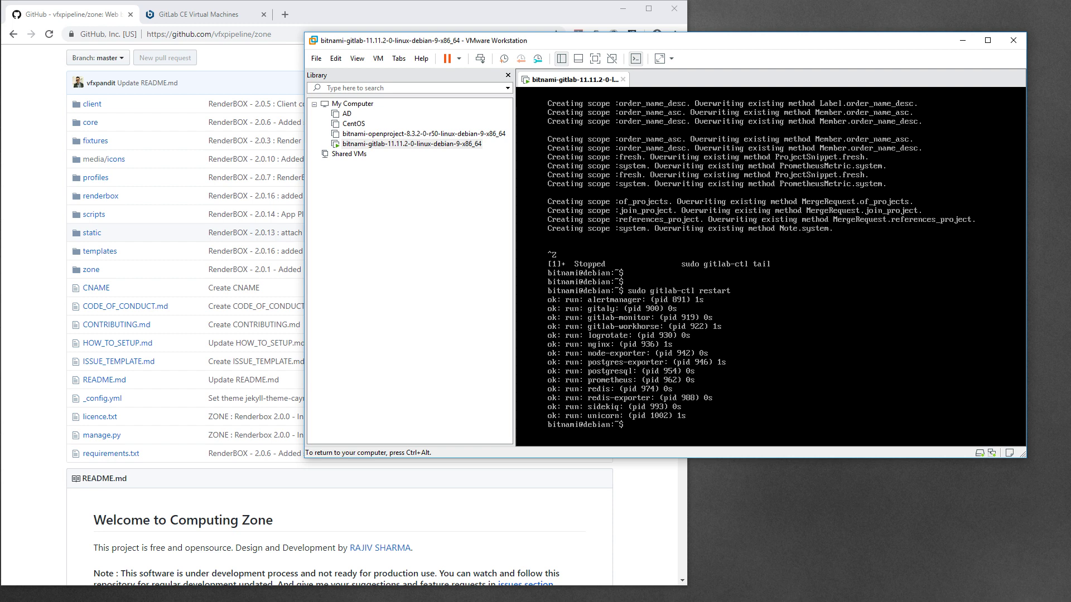
key("ctrl+alt")
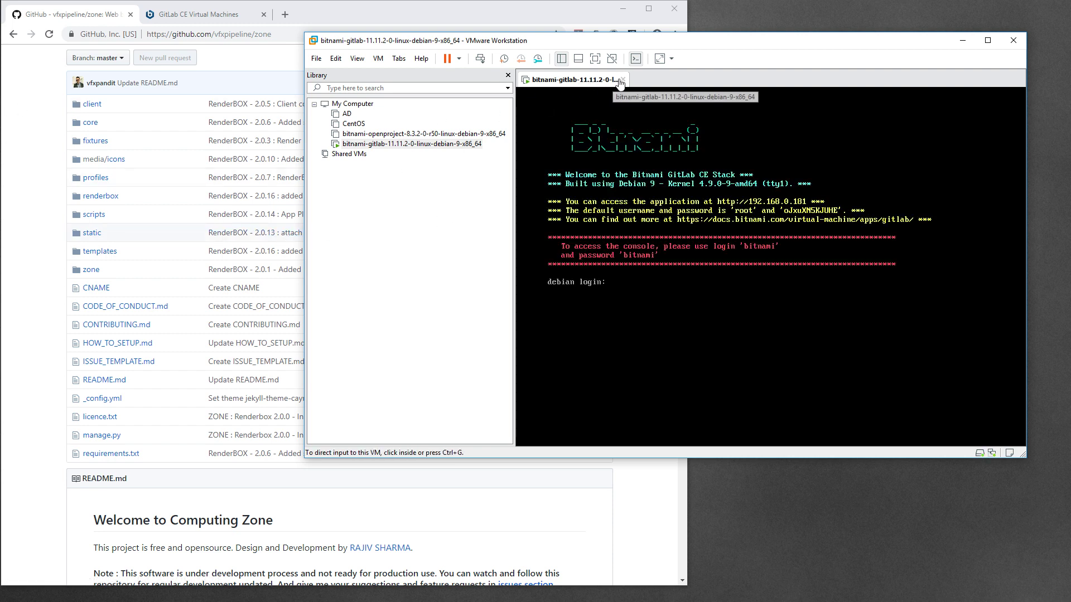
left_click(613, 167)
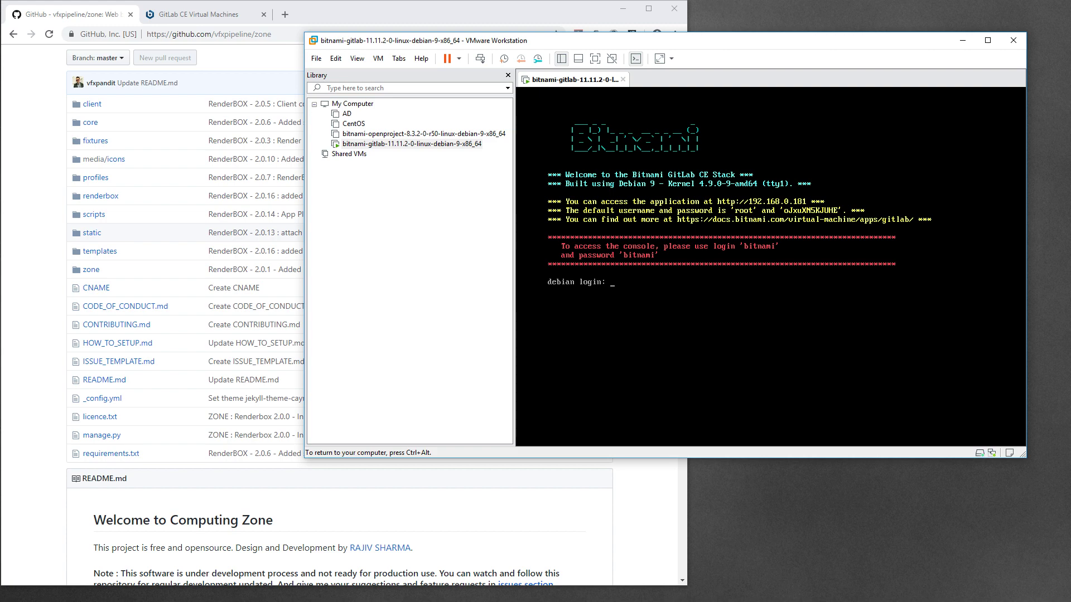
- Switch to Chrome and load 192.168.0.181 in place of the Bitnami GitLab CE Virtual Machines page
left_click(210, 16)
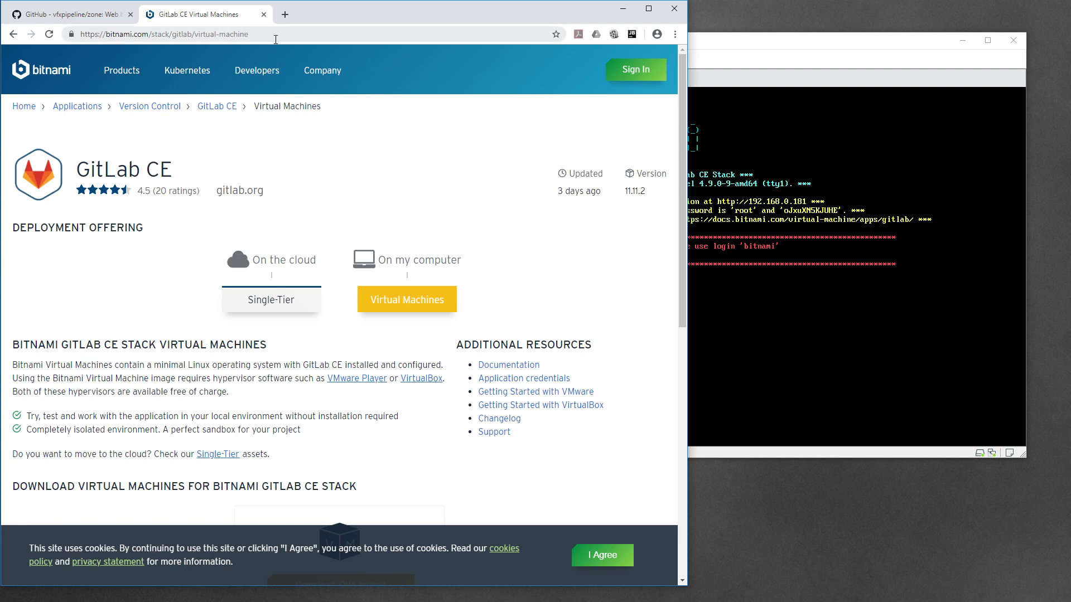
left_click(275, 38)
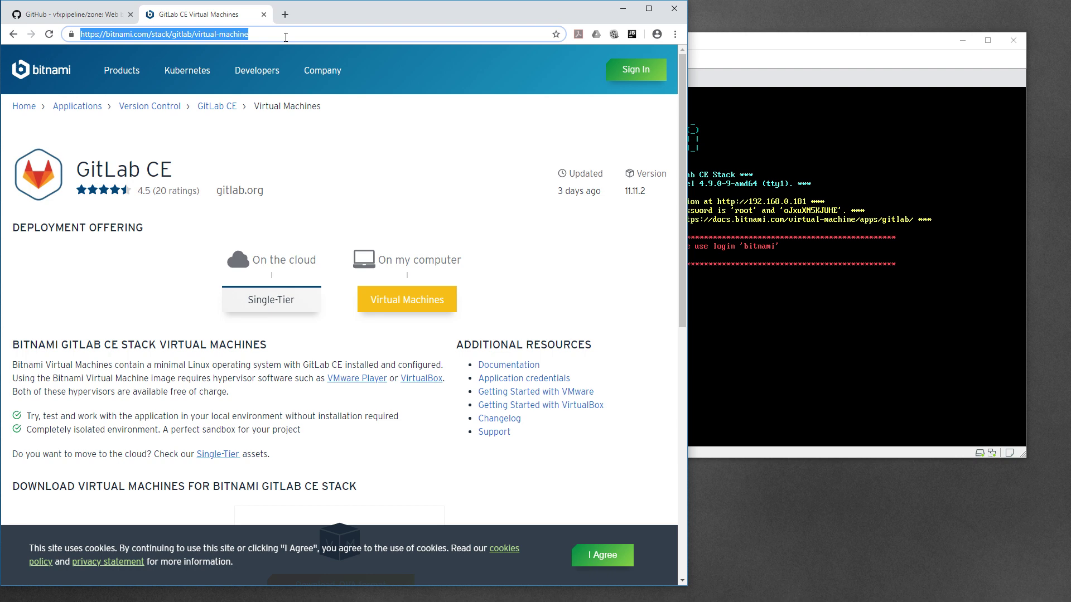
type("192")
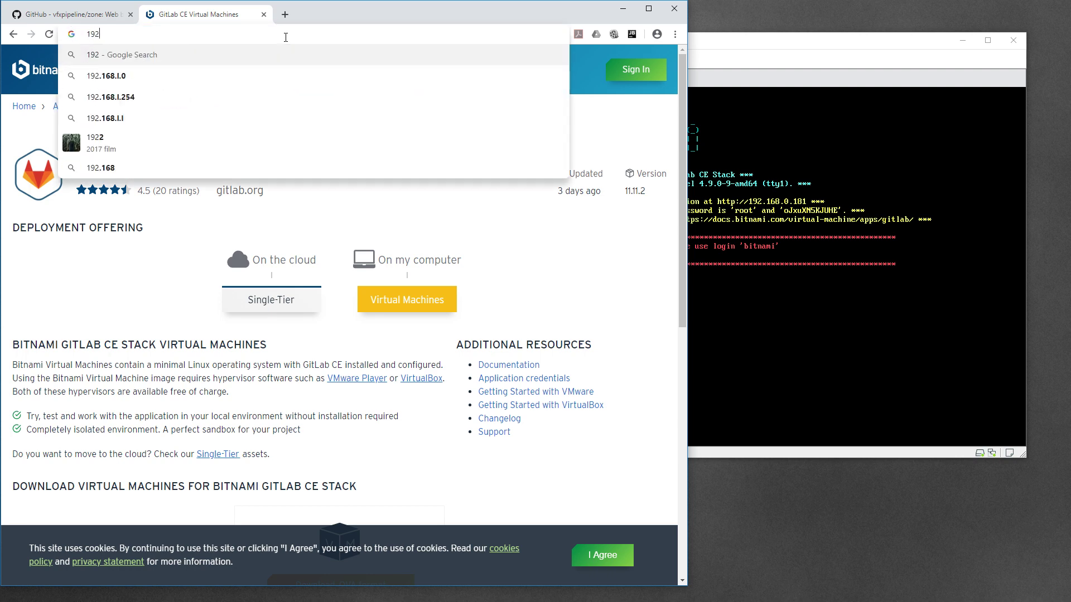
type(".168.0.181")
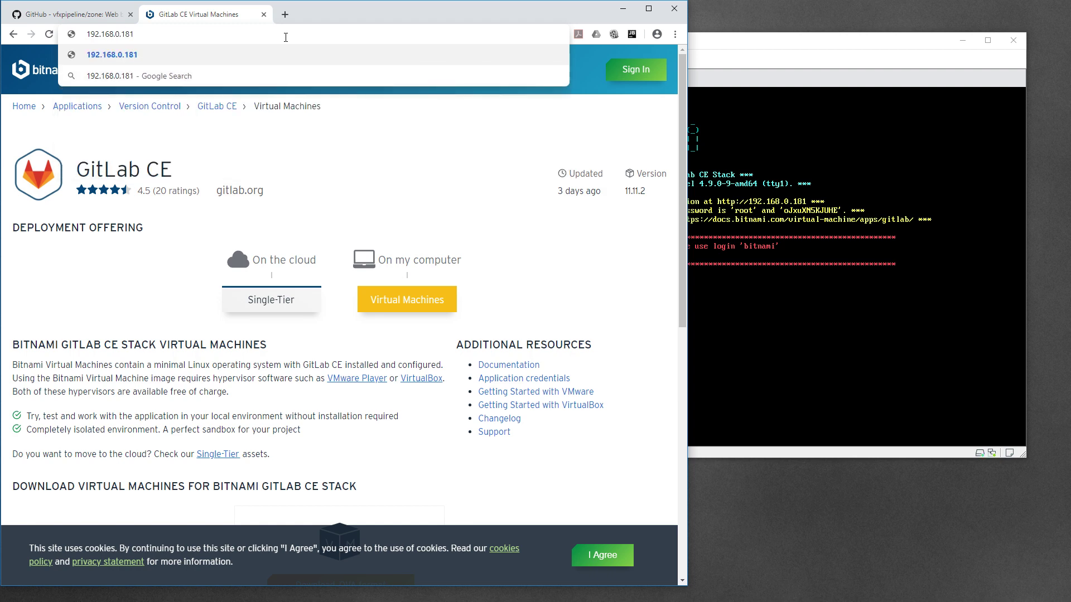
key("Return")
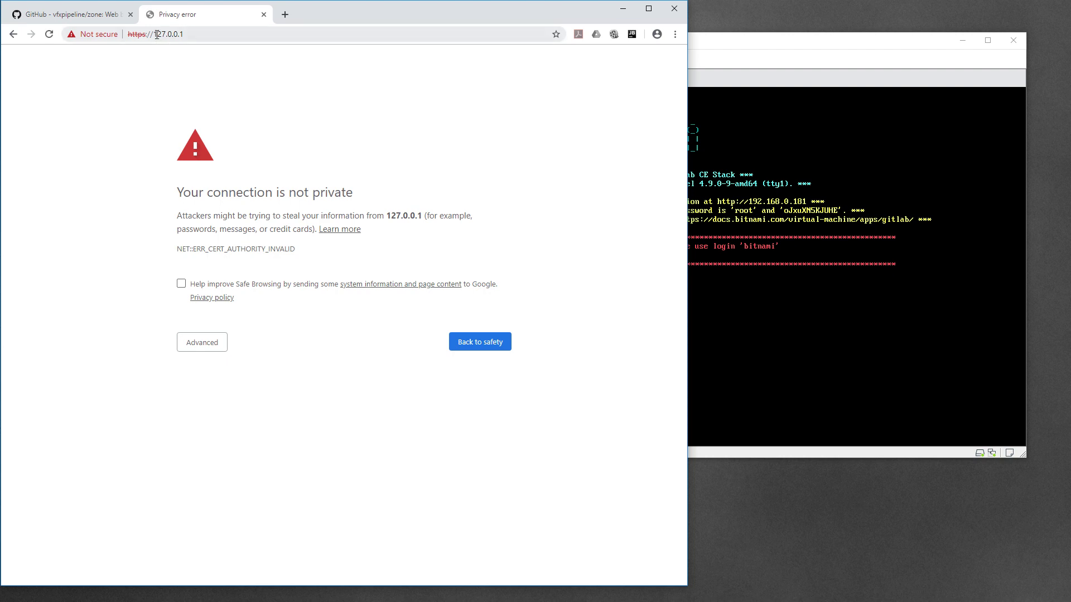
left_click_drag(157, 34, 262, 24)
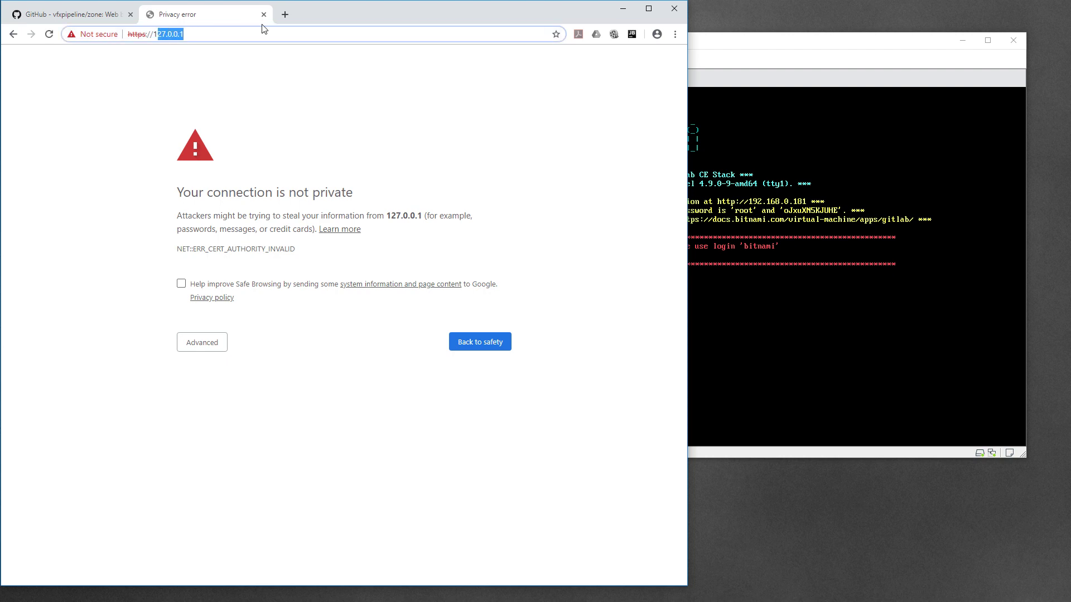
key("BackSpace")
key("BackSpace")
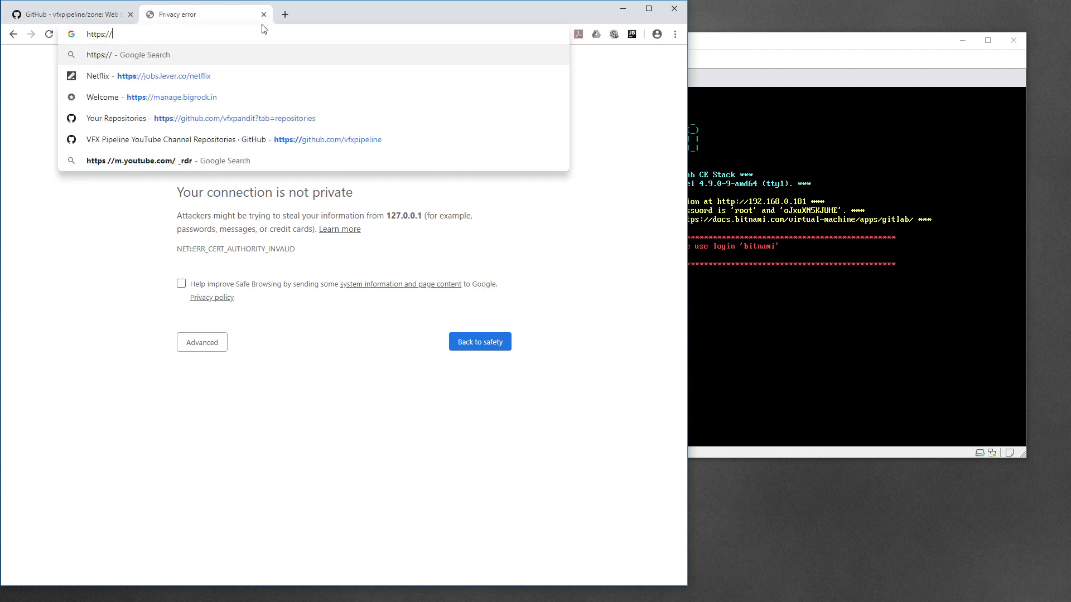
type("192.168")
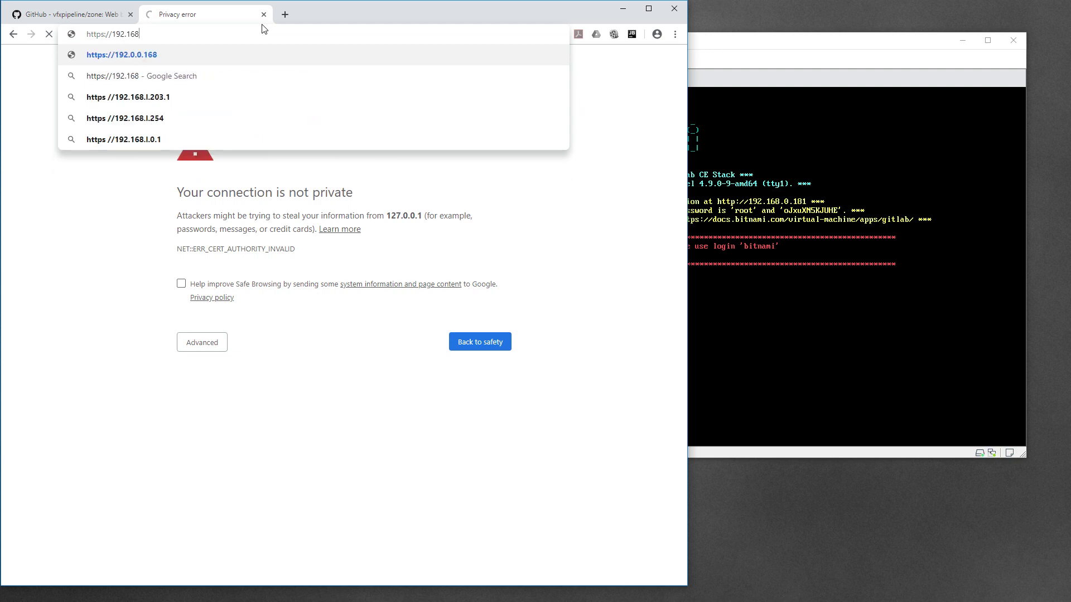
type(".")
type("0.")
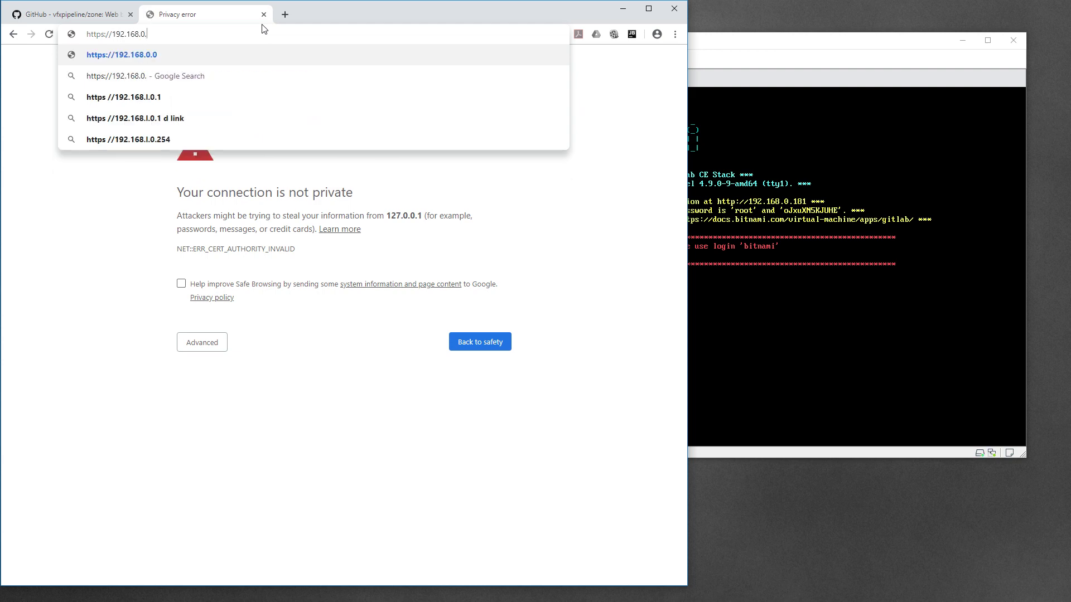
type("181")
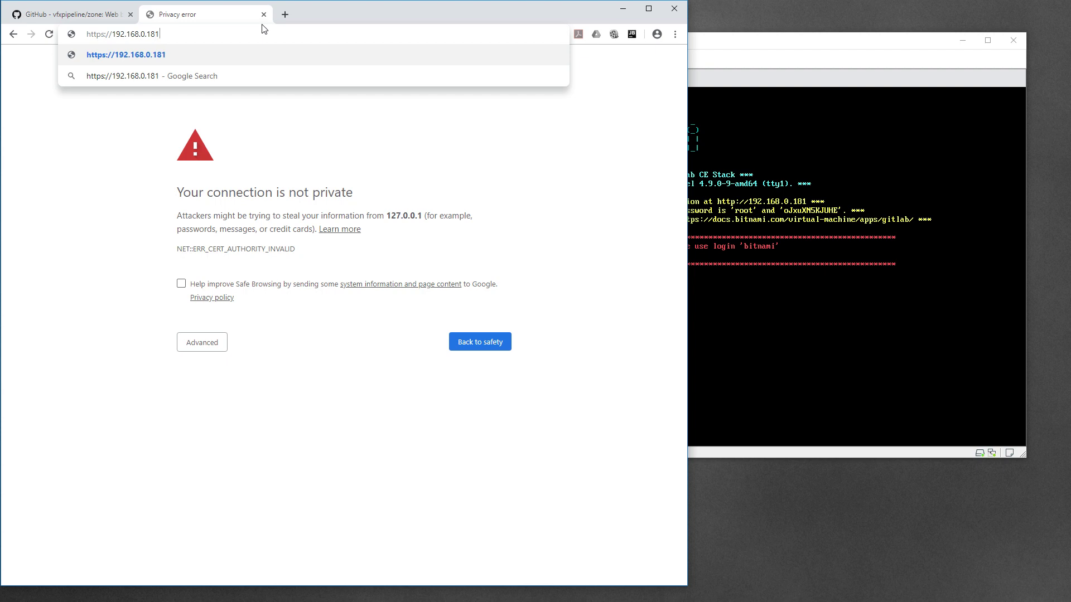
key("Return")
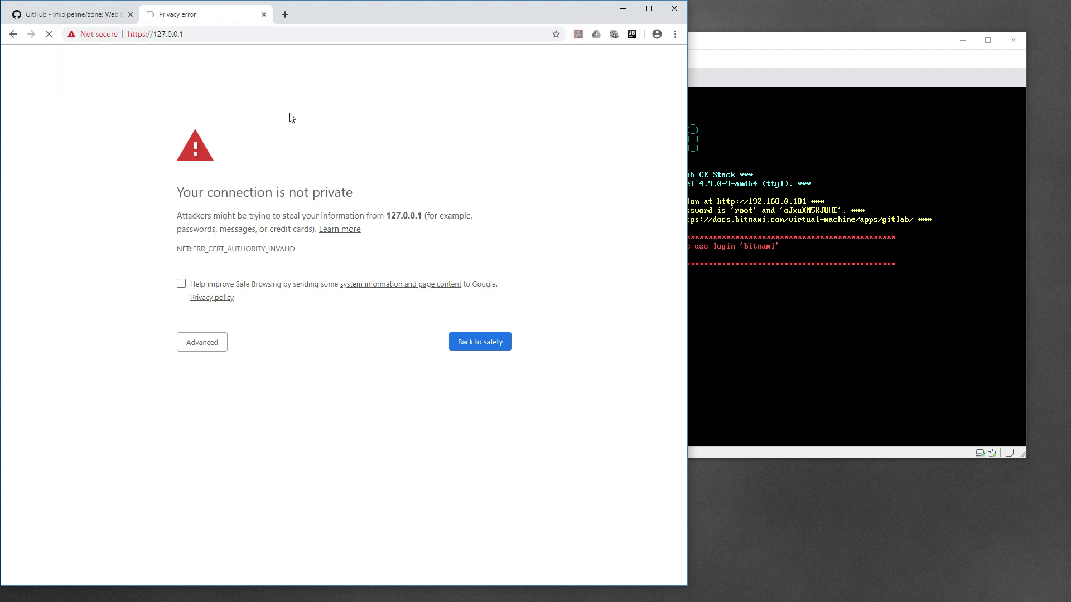
- Proceed past the certificate warning to 192.168.0.181 and check the site's connection security details
left_click(207, 354)
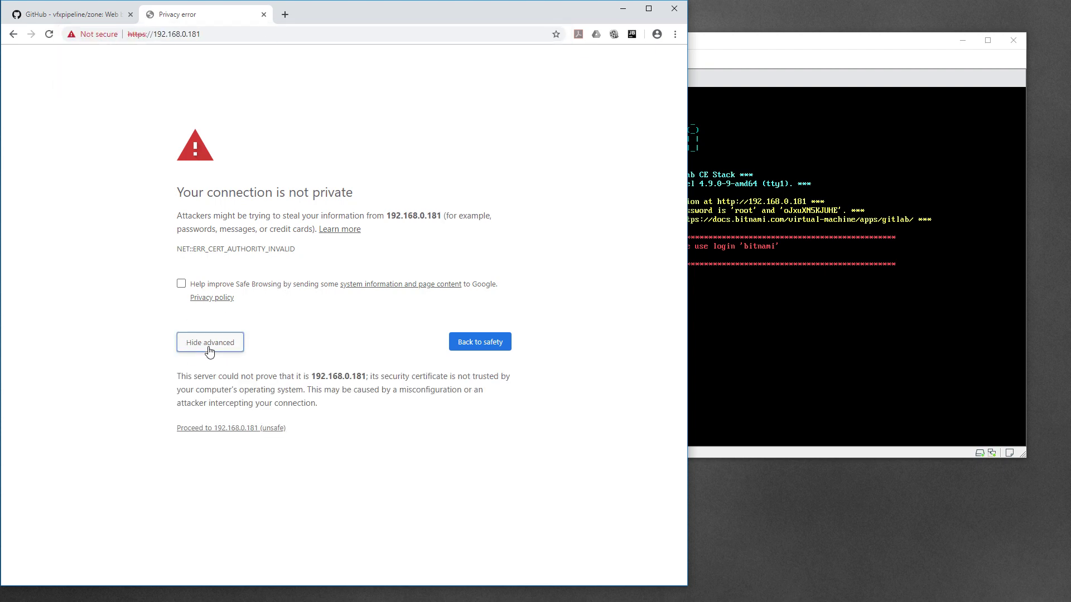
left_click(227, 429)
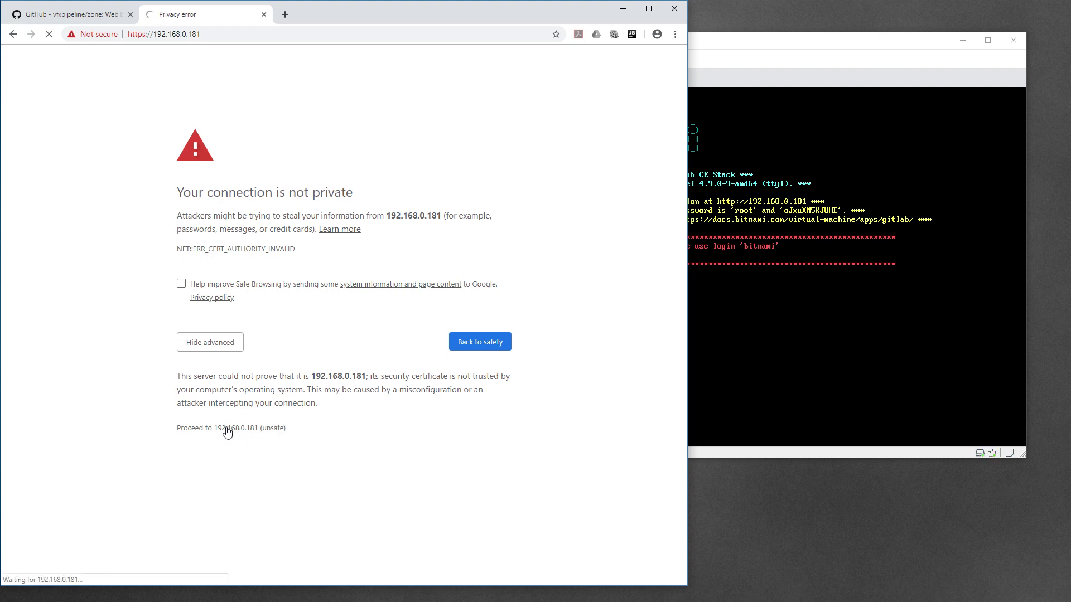
left_click(102, 35)
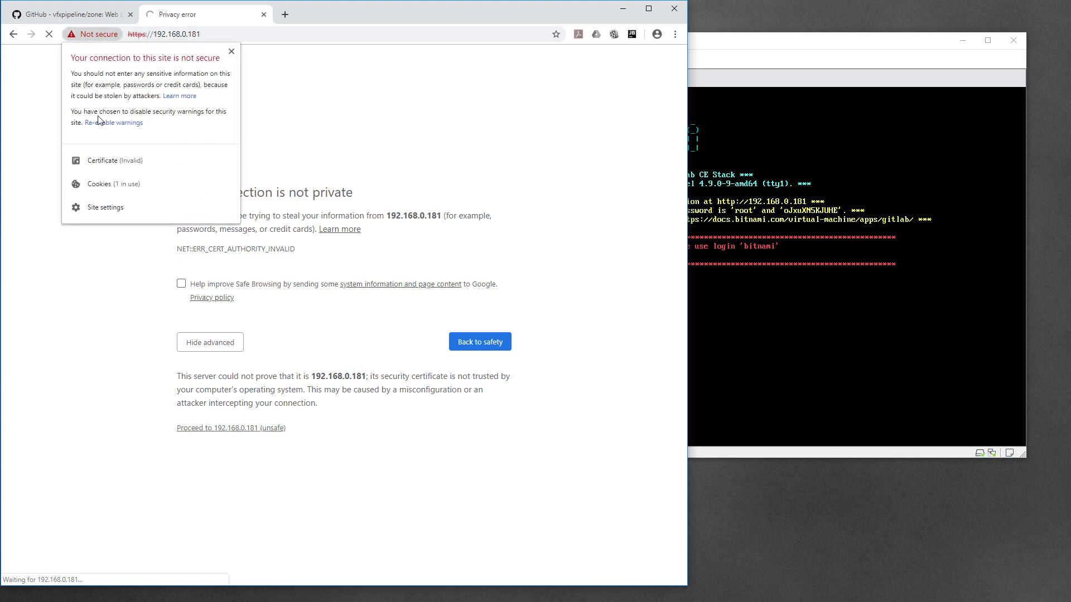
left_click(389, 119)
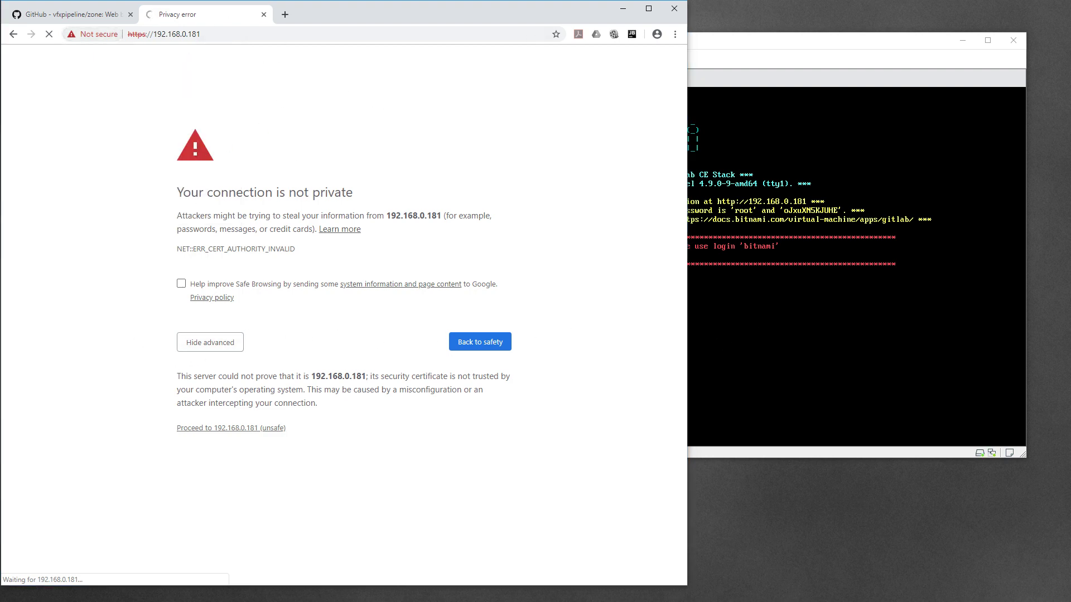
- Switch to the VMware console to check the GitLab access details, and return to the password page in Chrome
left_click(837, 335)
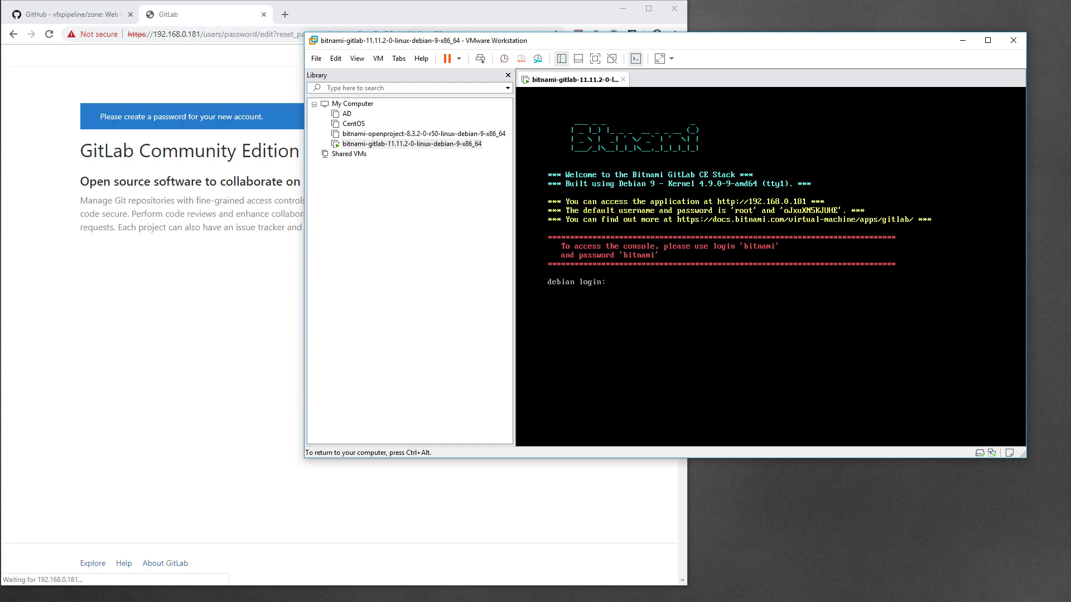
key("ctrl+alt")
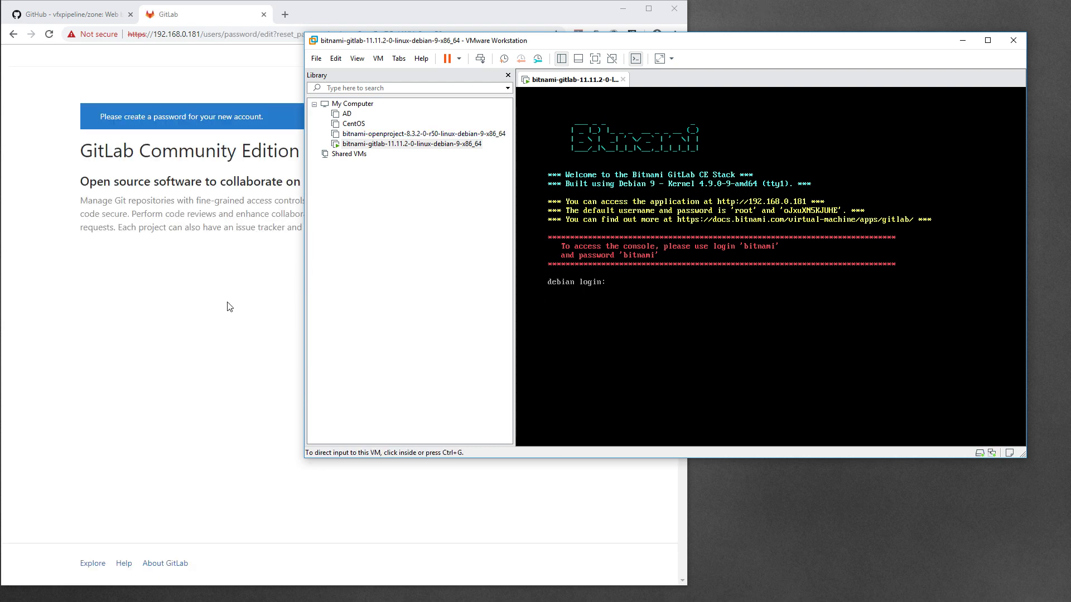
left_click(228, 308)
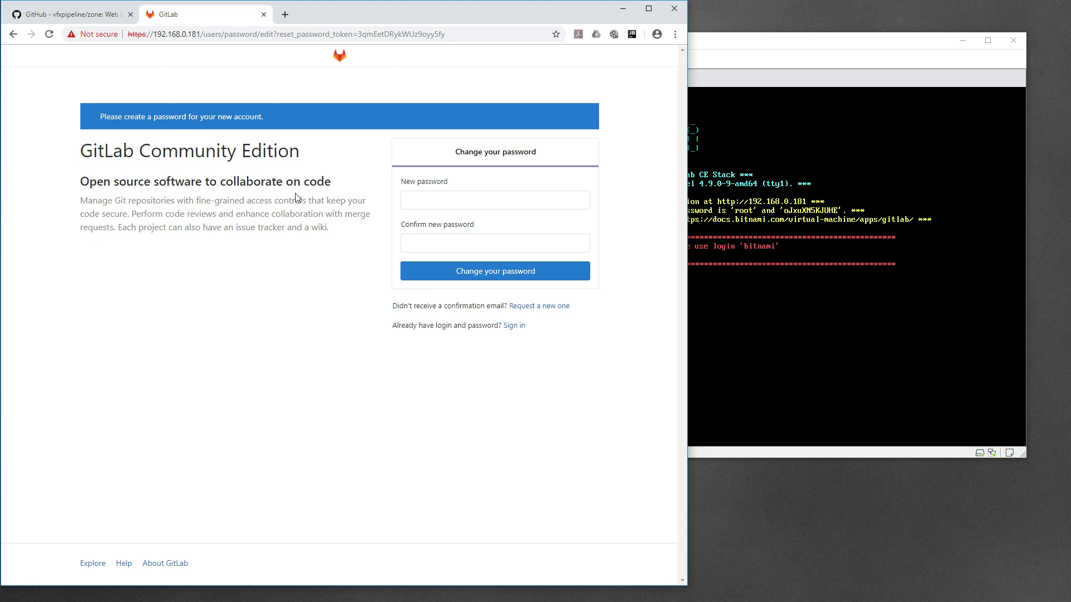
left_click(867, 204)
left_click(193, 359)
- Enter and confirm a new password for the GitLab account and submit the password change
left_click(452, 194)
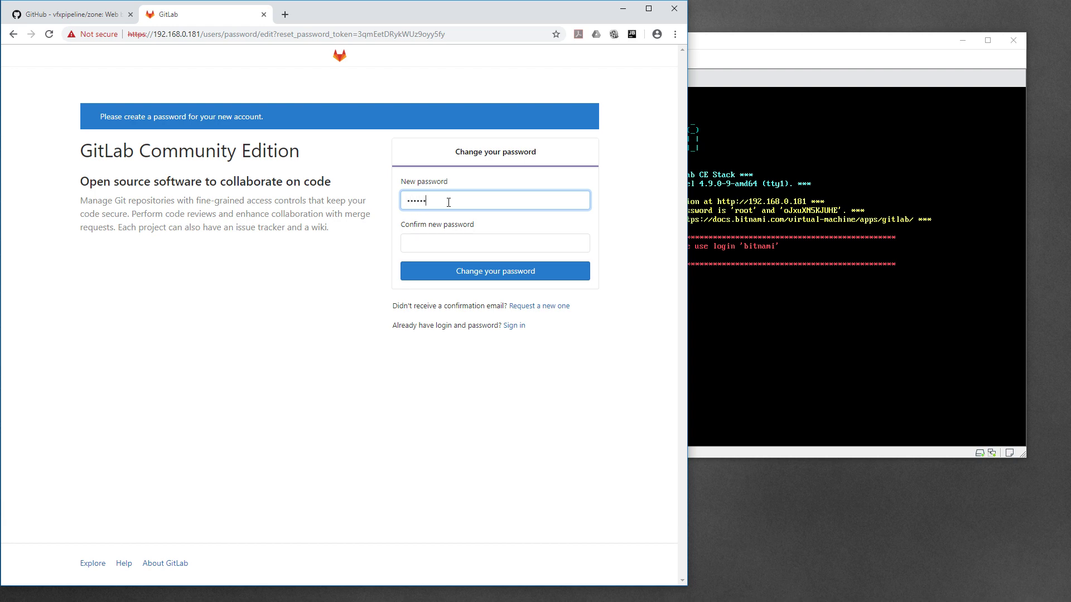
key("Tab")
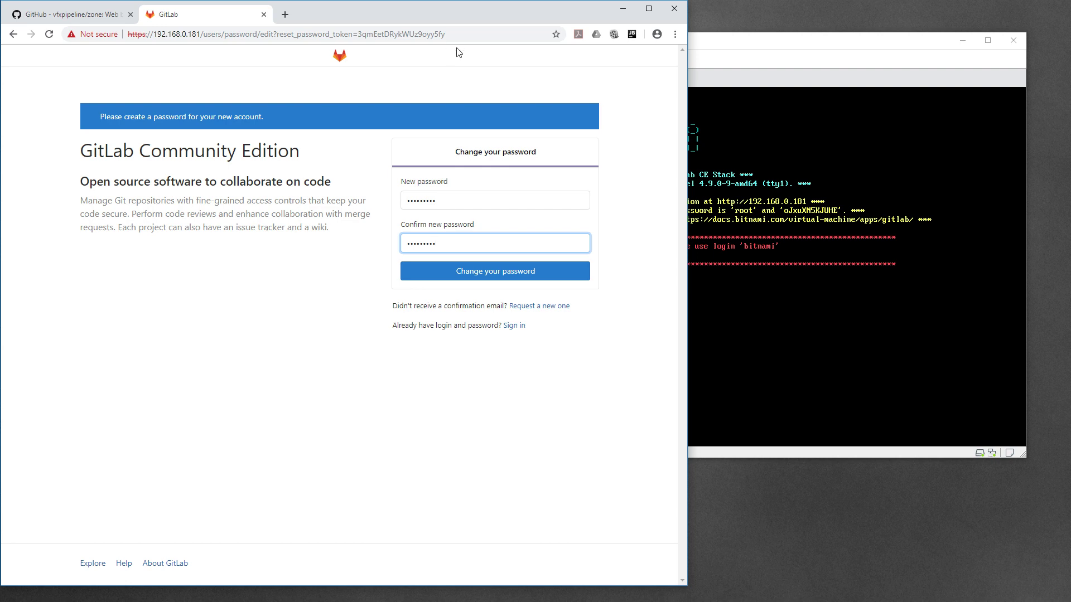
left_click(520, 277)
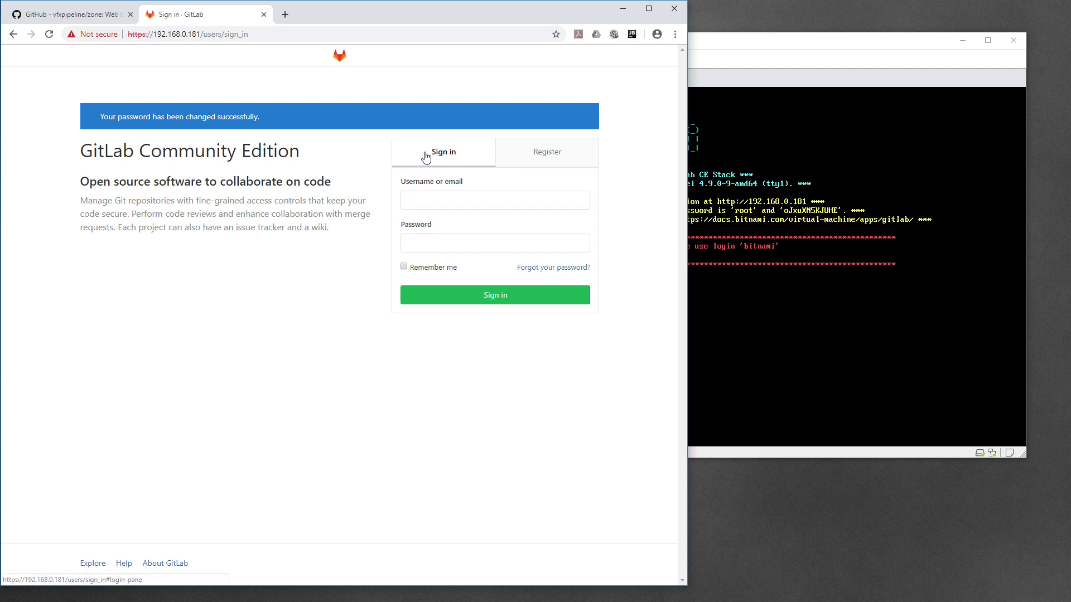
- Sign in to GitLab with the username root and the new account password
left_click(436, 201)
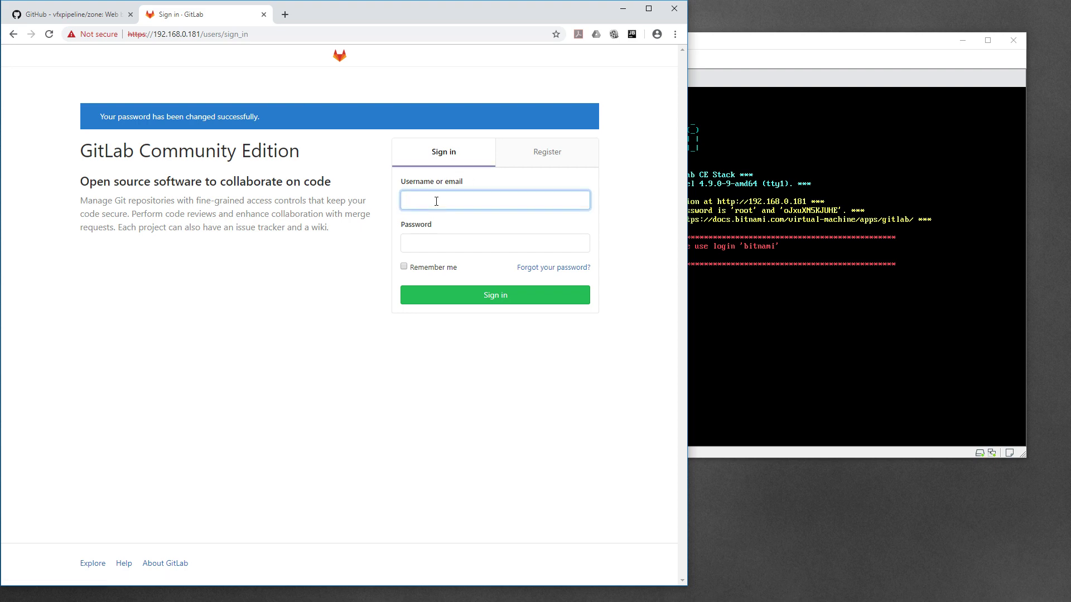
type("root")
key("Tab")
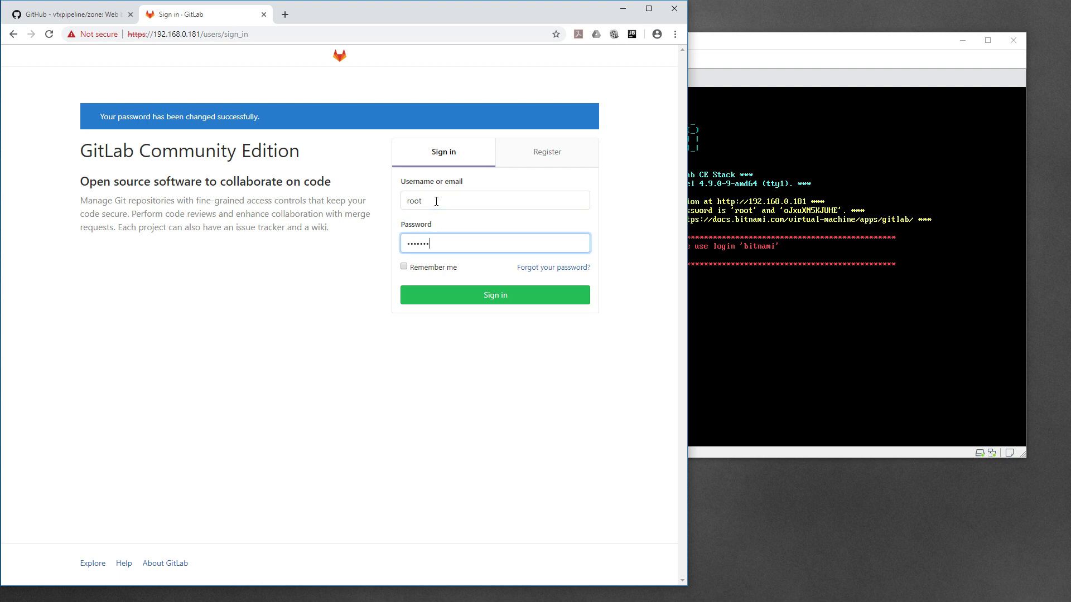
left_click(504, 295)
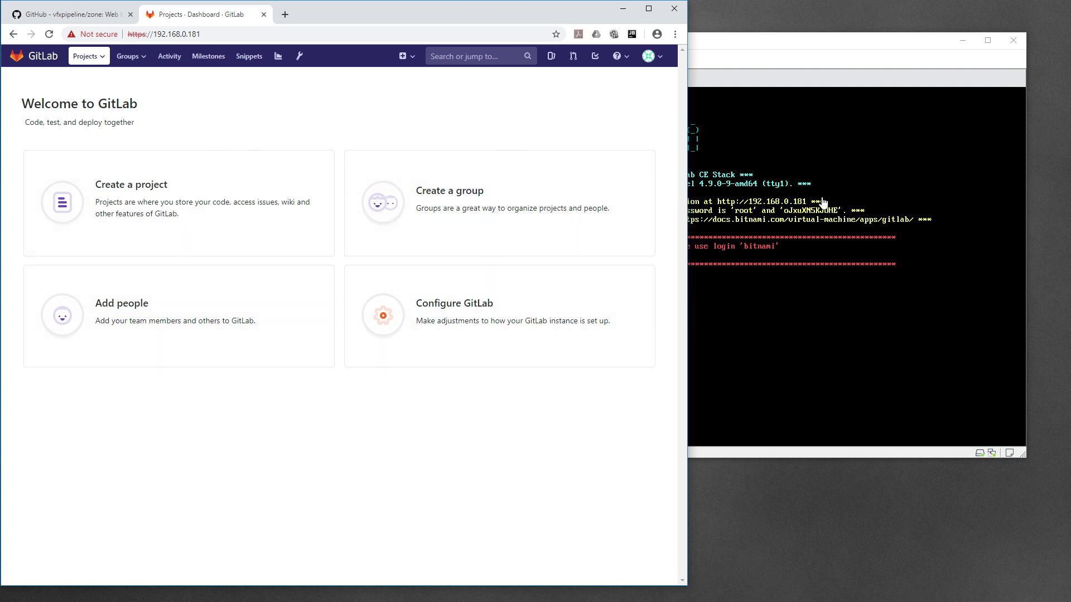
- Switch to VMware Workstation and shrink its window to uncover more of the browser
left_click(866, 152)
key("ctrl+alt")
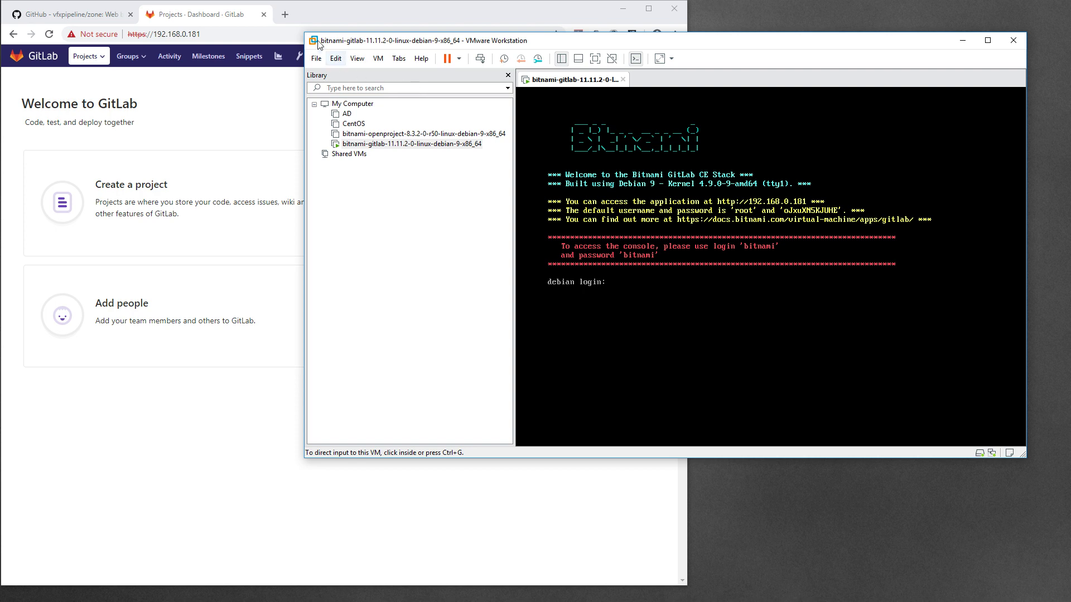
left_click_drag(305, 32, 355, 56)
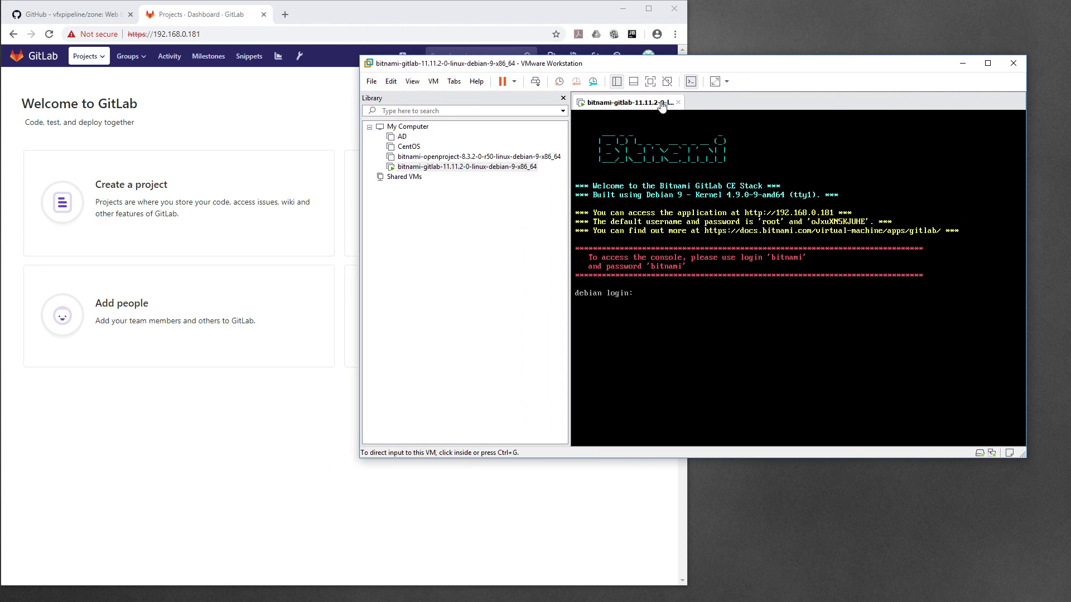
key("ctrl+g")
key("ctrl+alt")
key("ctrl+g")
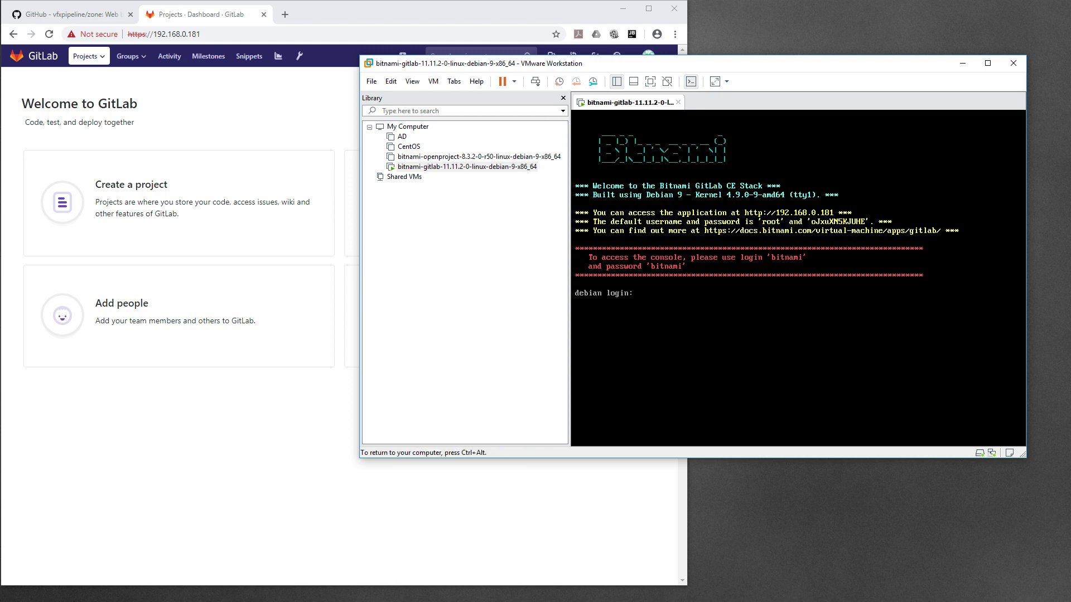
key("ctrl+alt")
key("ctrl+g")
key("ctrl+alt")
key("ctrl+g")
key("ctrl+alt")
key("ctrl+g")
key("ctrl+alt")
key("ctrl+g")
key("ctrl+alt")
key("ctrl+g")
key("ctrl+alt")
key("ctrl+g")
key("ctrl+alt")
- Move the VMware window out of the way and reopen the GitLab home page in a maximized Chrome window
left_click_drag(602, 70, 1070, 173)
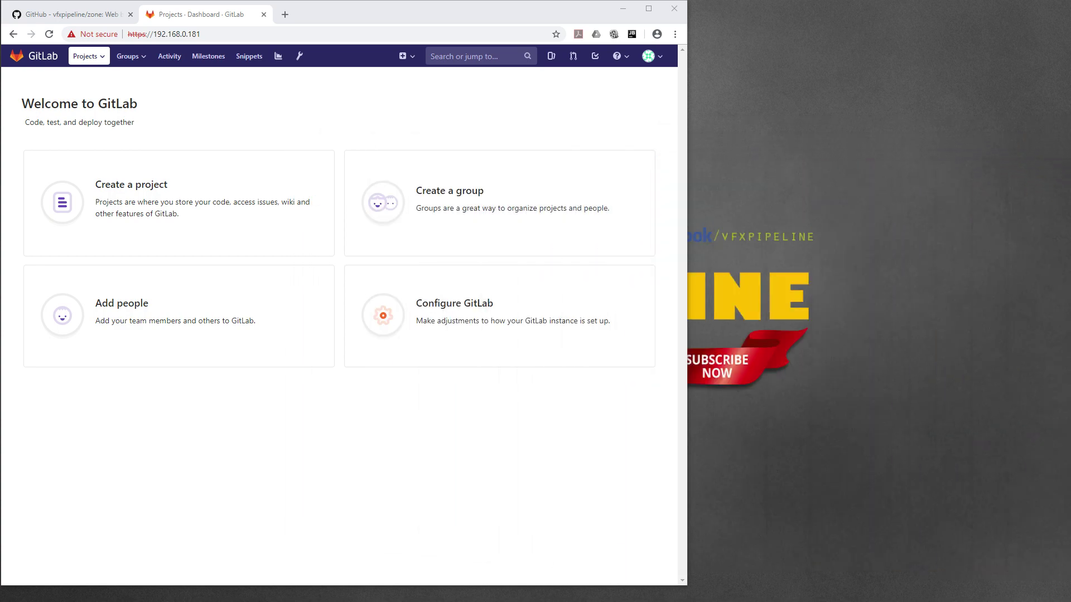
left_click(649, 8)
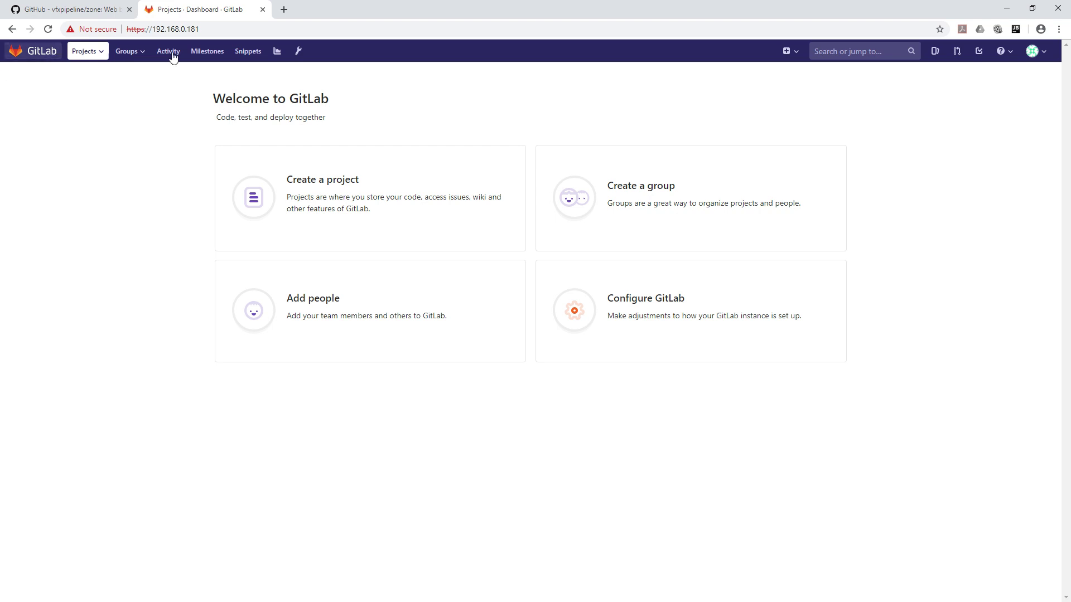
left_click(32, 50)
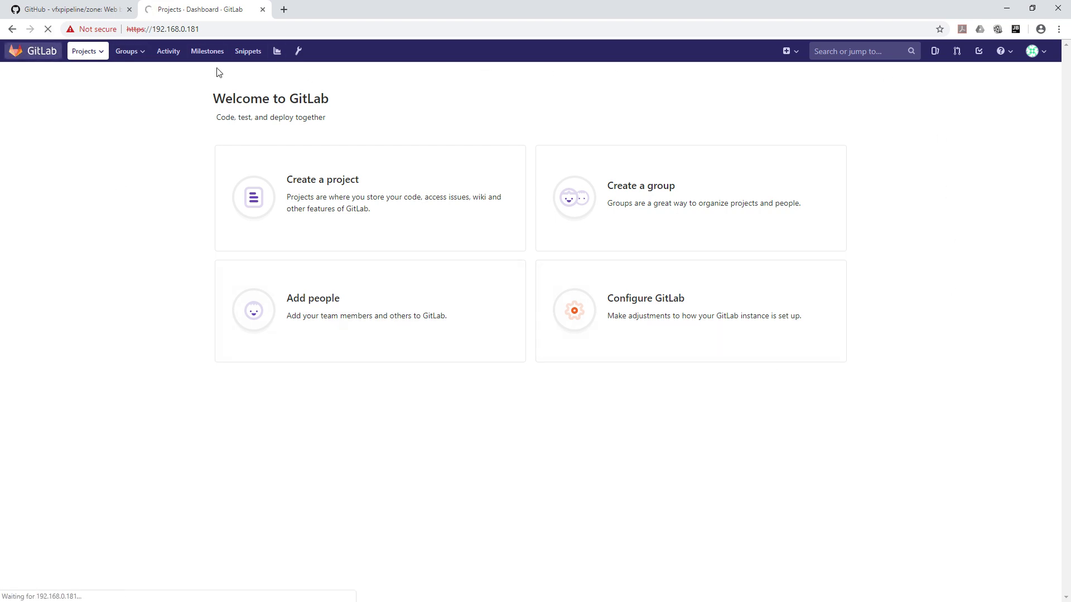